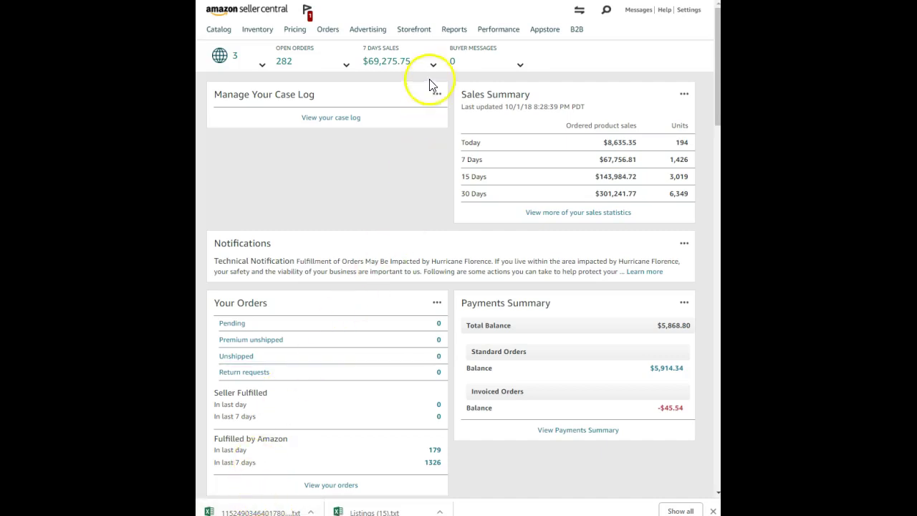
- Open the Inventory Age report page within the fulfillment reports
click(457, 30)
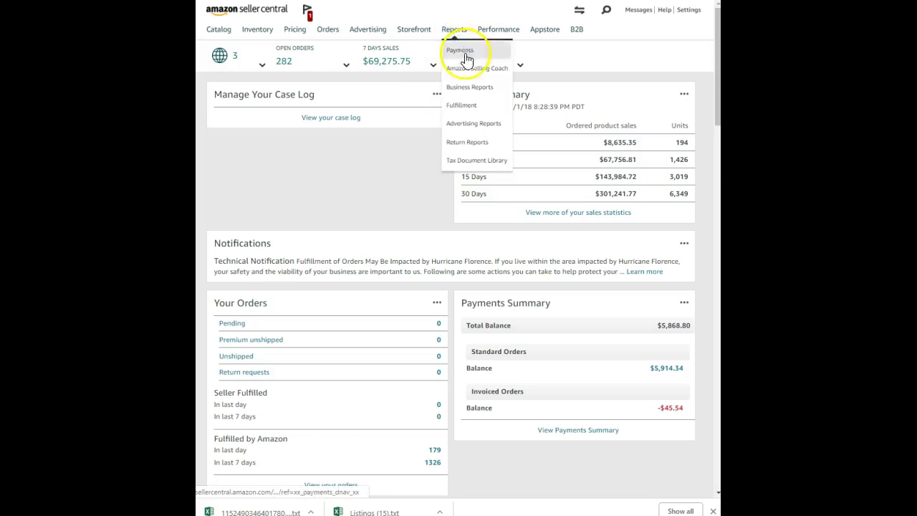
click(465, 107)
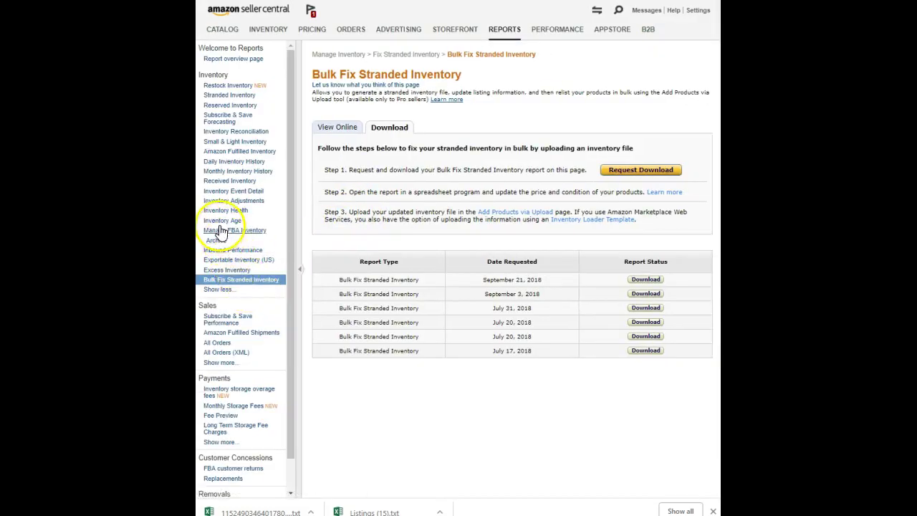
mouse_move(222, 228)
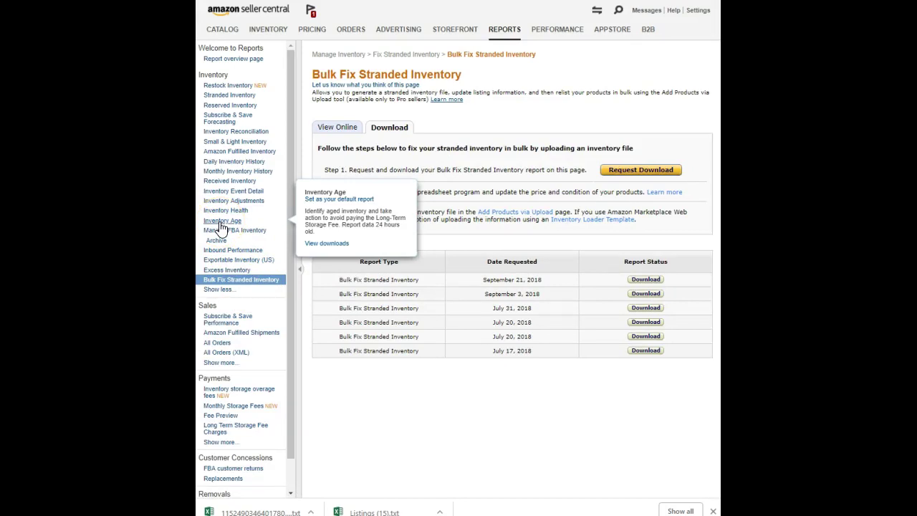
click(220, 224)
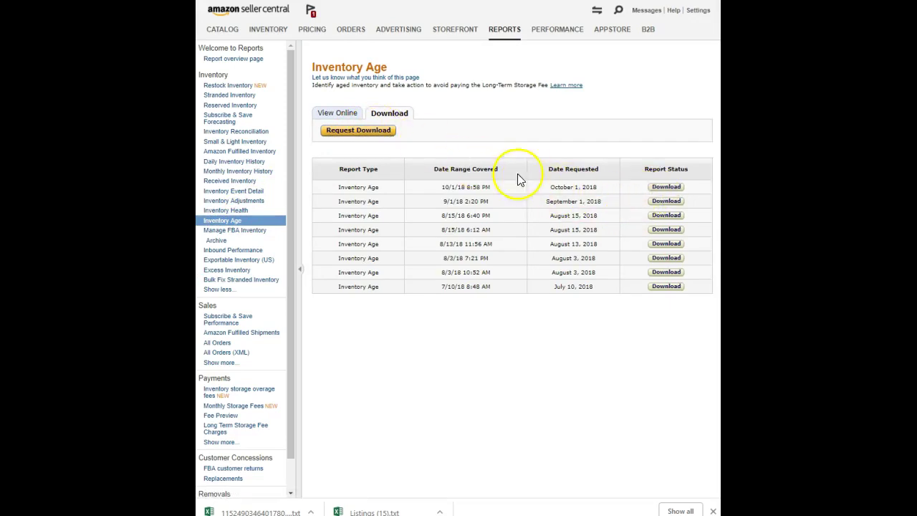
- Request a new Inventory Age report, then download and open the existing one covering 10/1/18 8:58 PM
click(382, 138)
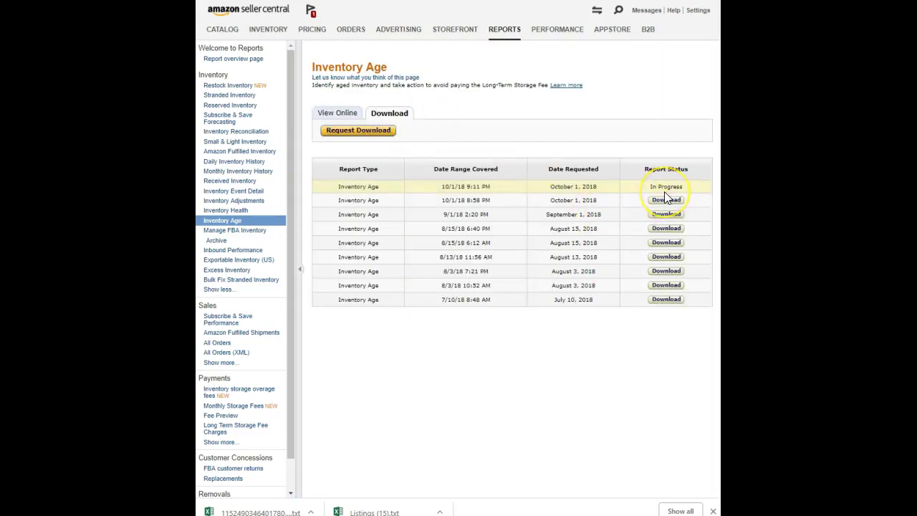
click(664, 203)
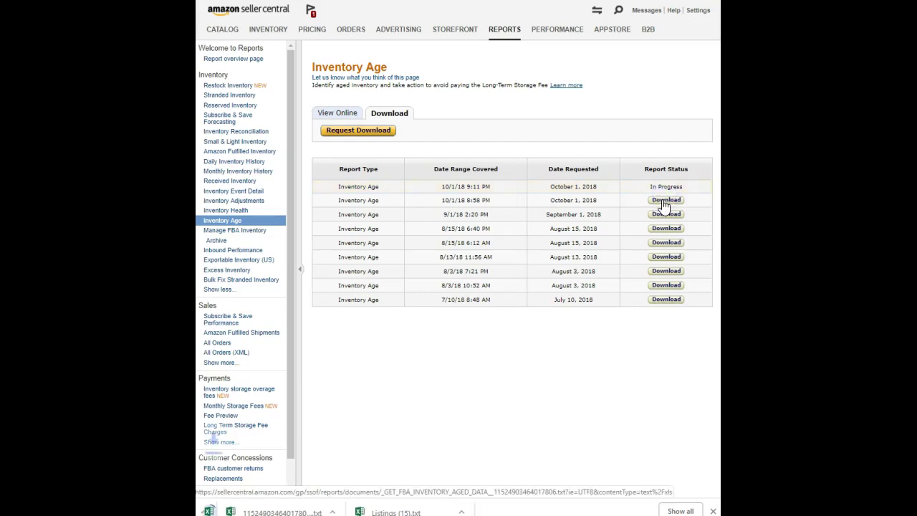
click(524, 298)
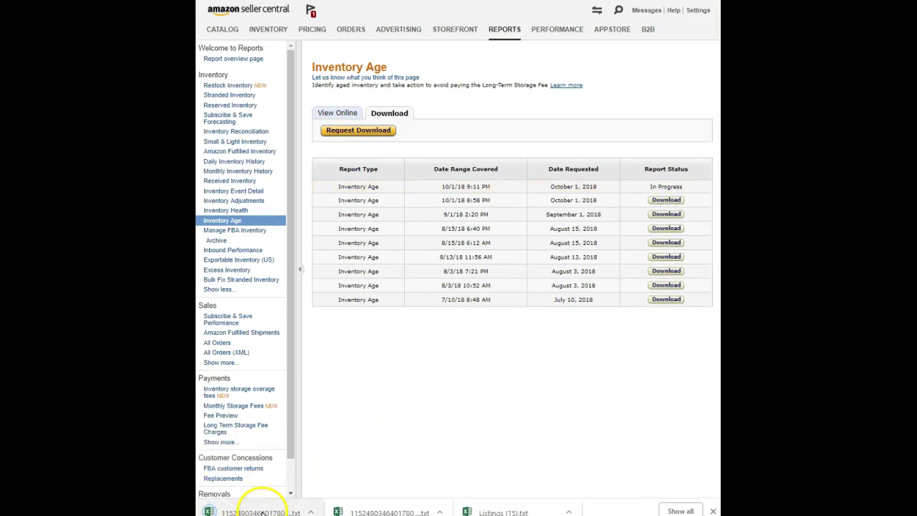
click(263, 511)
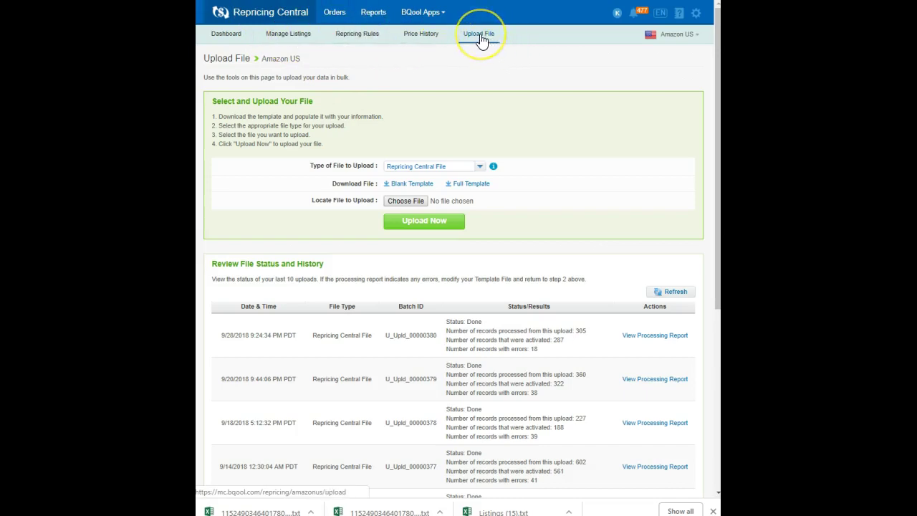
- Download the Full Template for the Repricing Central File in BQool and open the downloaded listings file in Excel
click(471, 184)
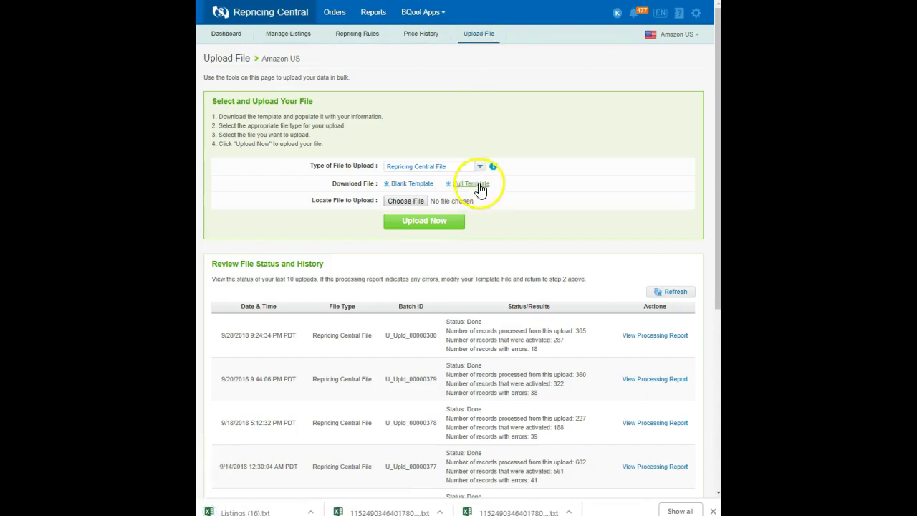
click(494, 293)
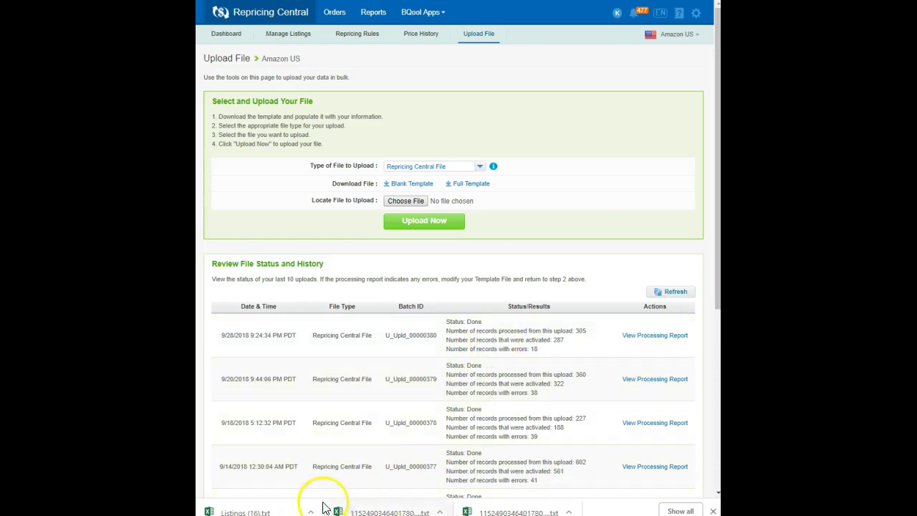
click(270, 508)
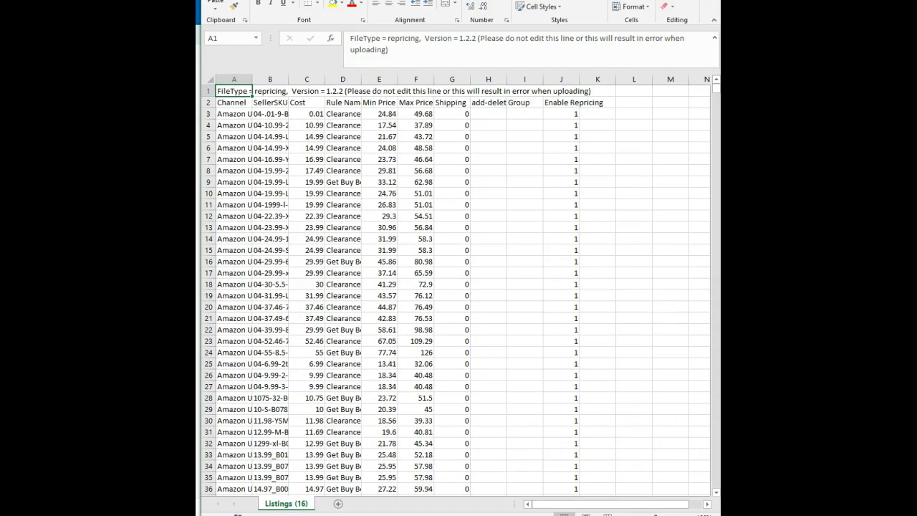
- In the workbook holding both reports, rename the inventory age report's sheet as aged
key(alt+Tab)
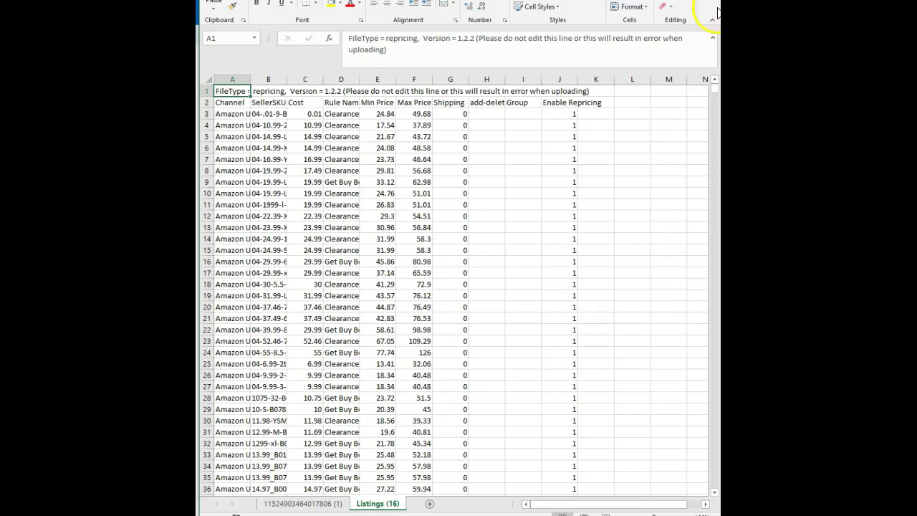
click(281, 505)
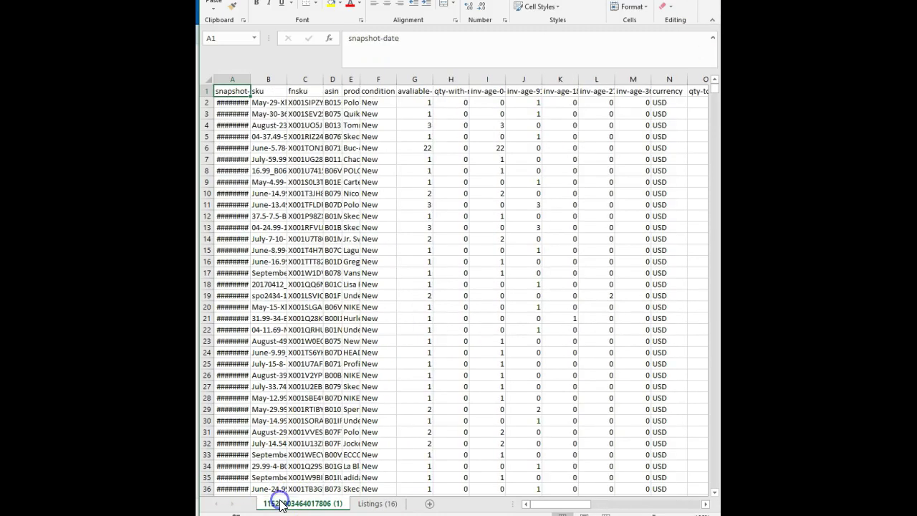
right_click(282, 505)
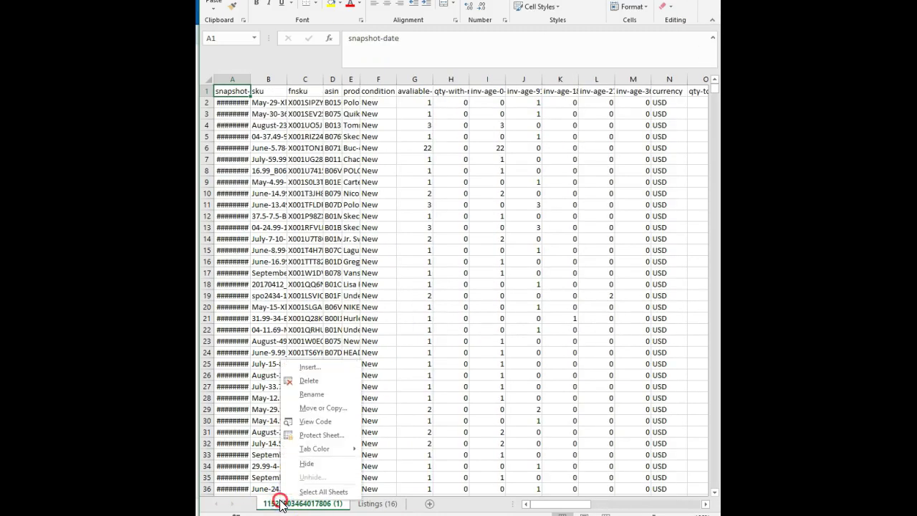
click(310, 395)
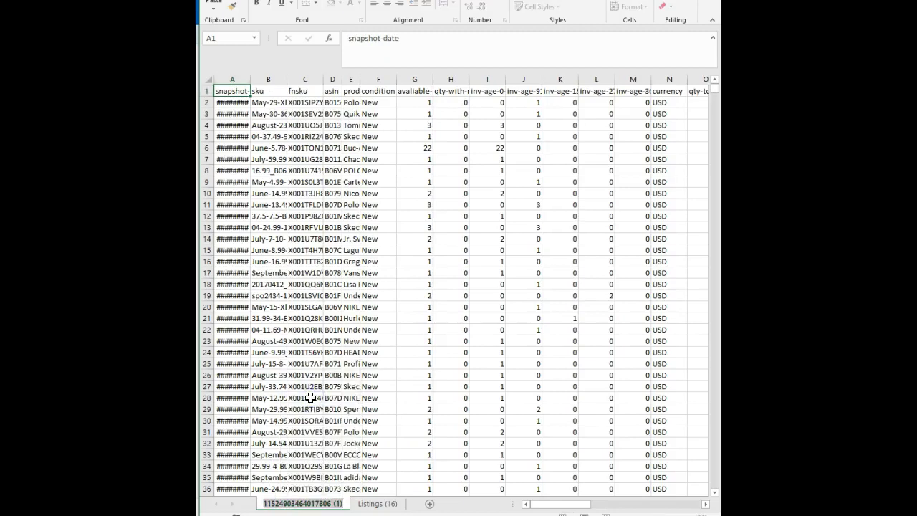
text(aged)
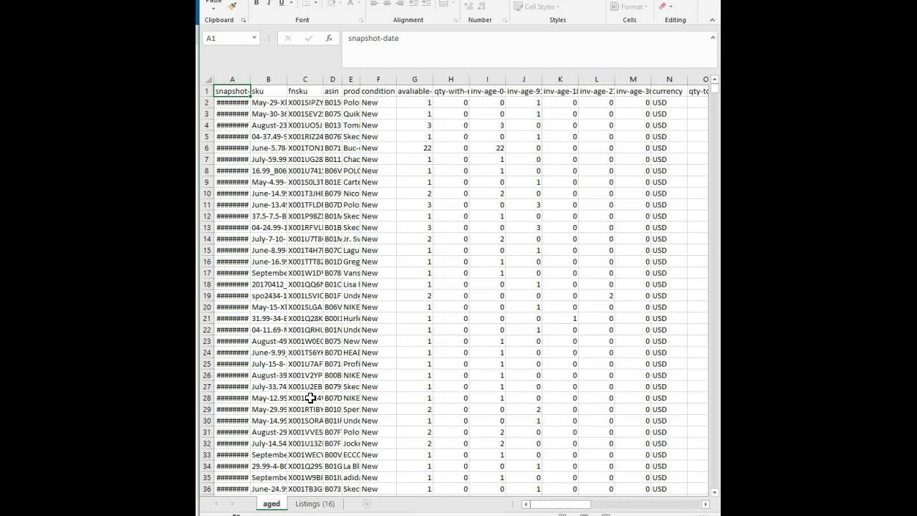
- Rename the Listings (16) sheet as bqool
right_click(311, 504)
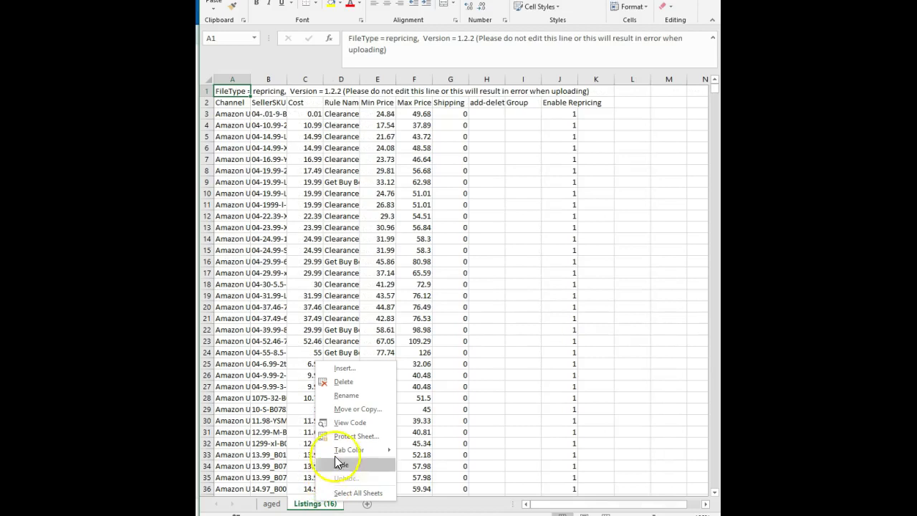
key(Escape)
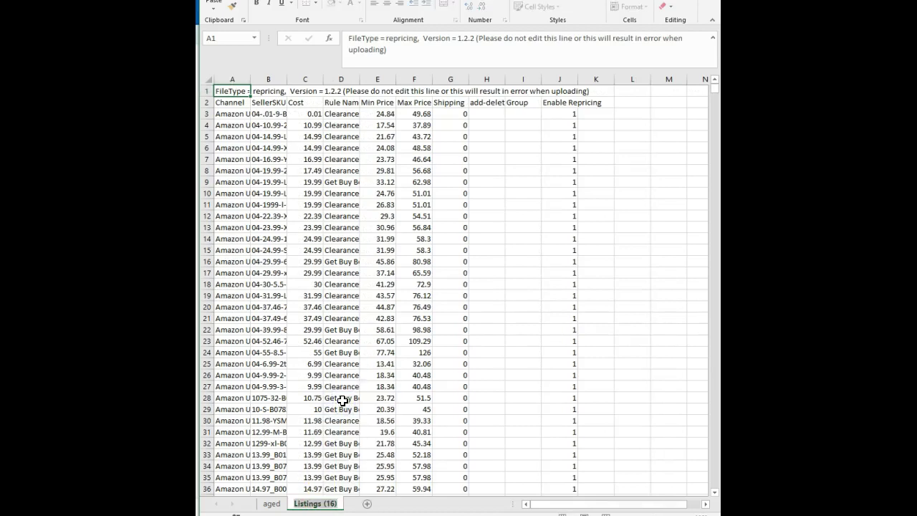
text(bqool)
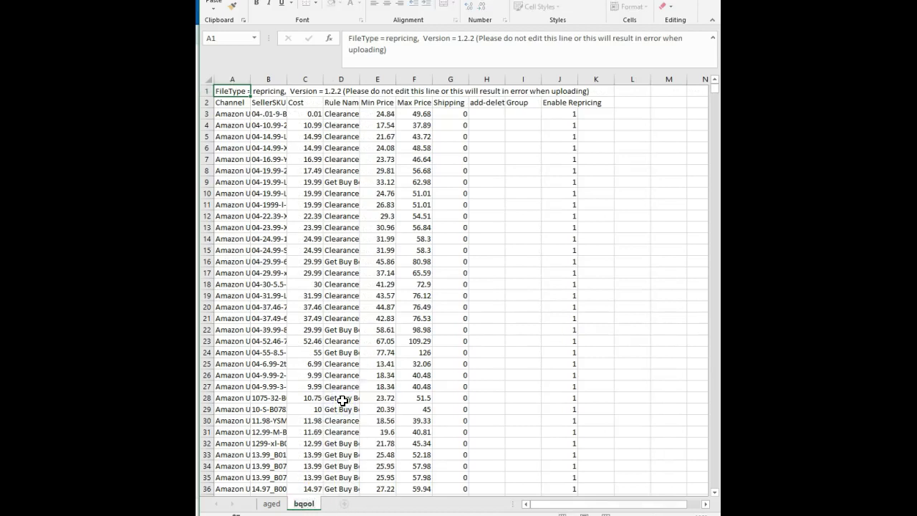
click(343, 400)
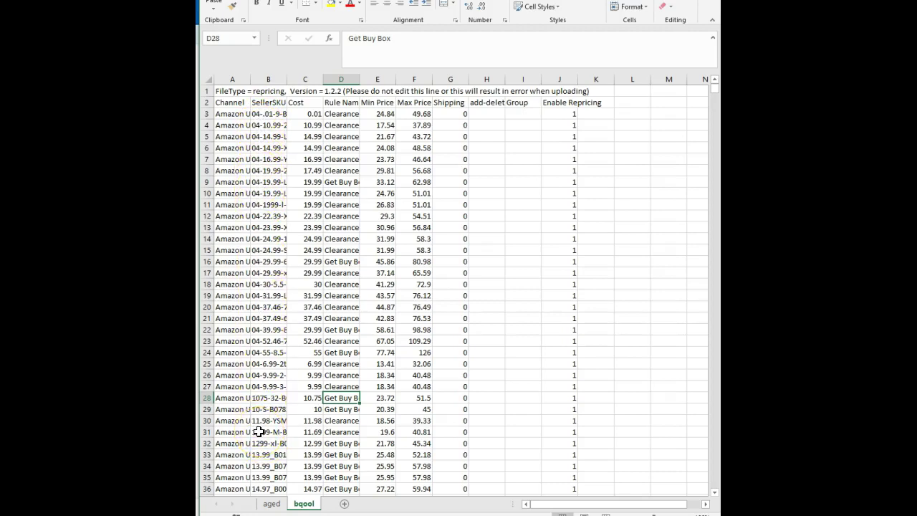
- Examine the aged sheet down to its last row and read the full quantity and inventory-age headers in G1 through M1
click(271, 503)
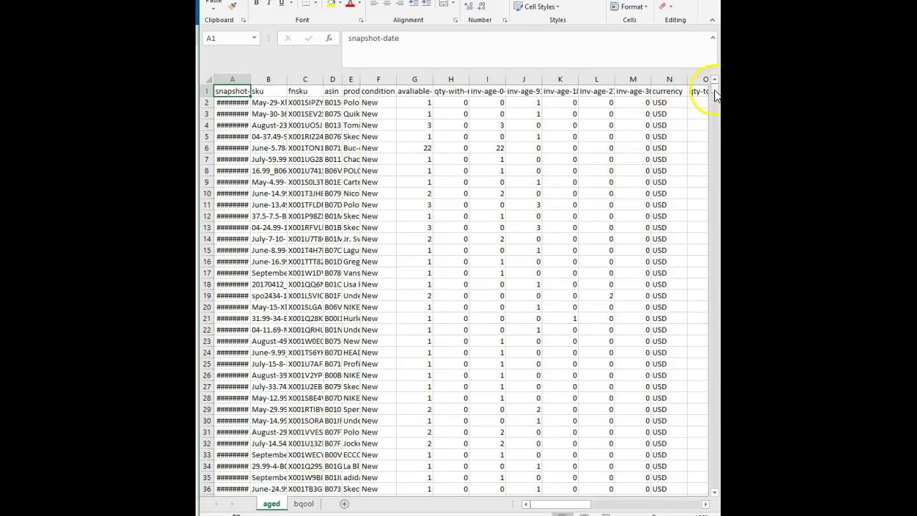
drag(715, 95, 699, 506)
scroll(506, 389, down, 3)
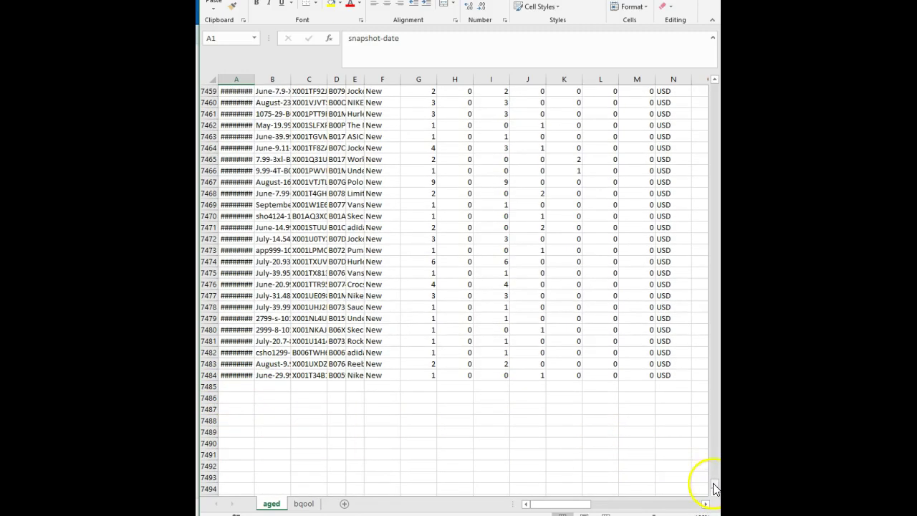
drag(714, 487, 711, 87)
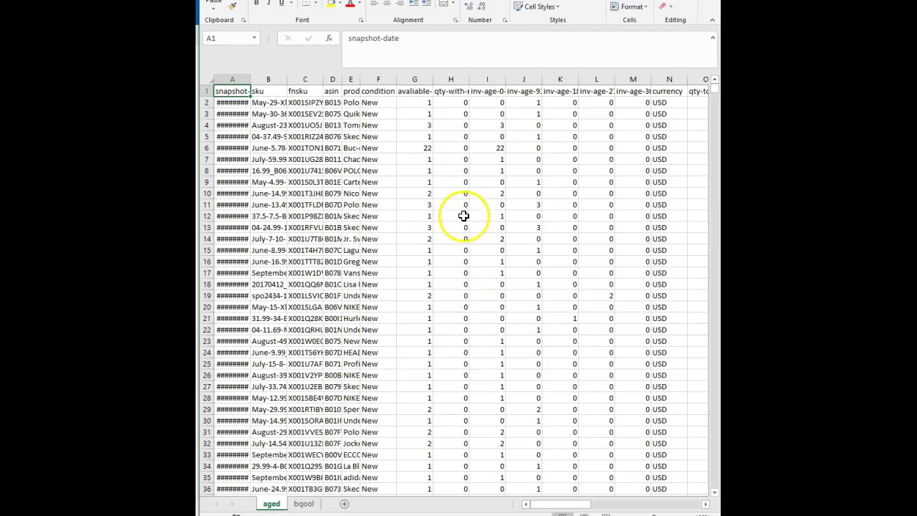
click(405, 90)
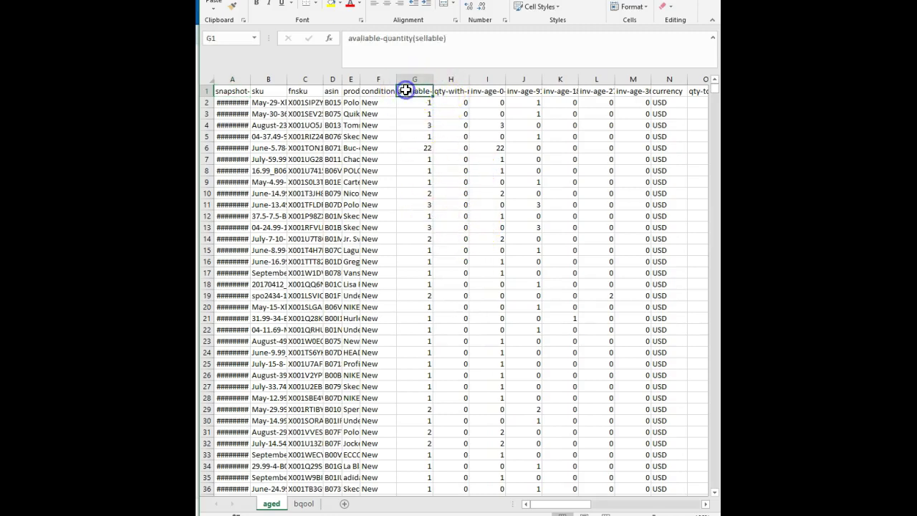
click(448, 91)
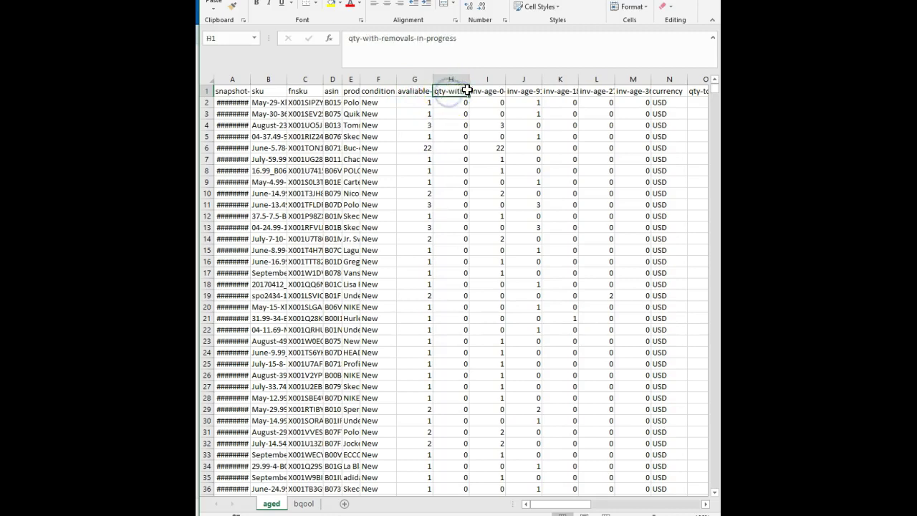
click(487, 88)
click(487, 92)
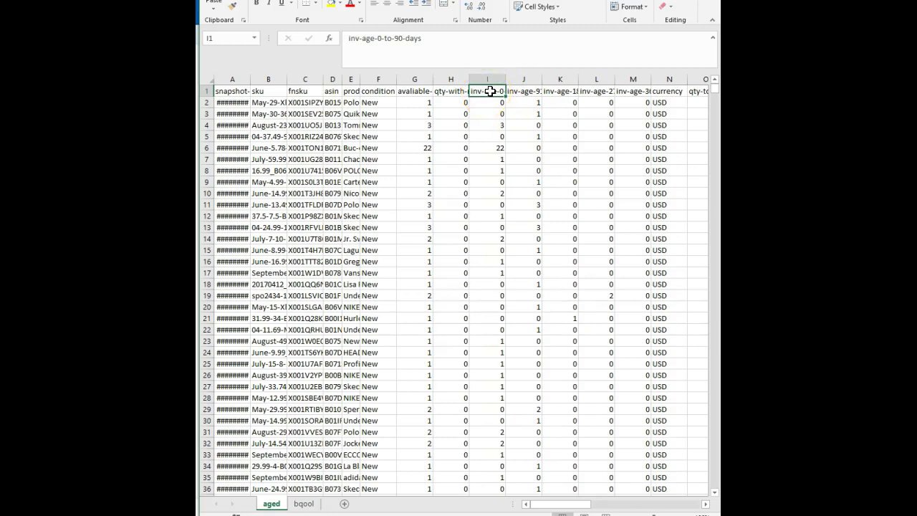
click(533, 91)
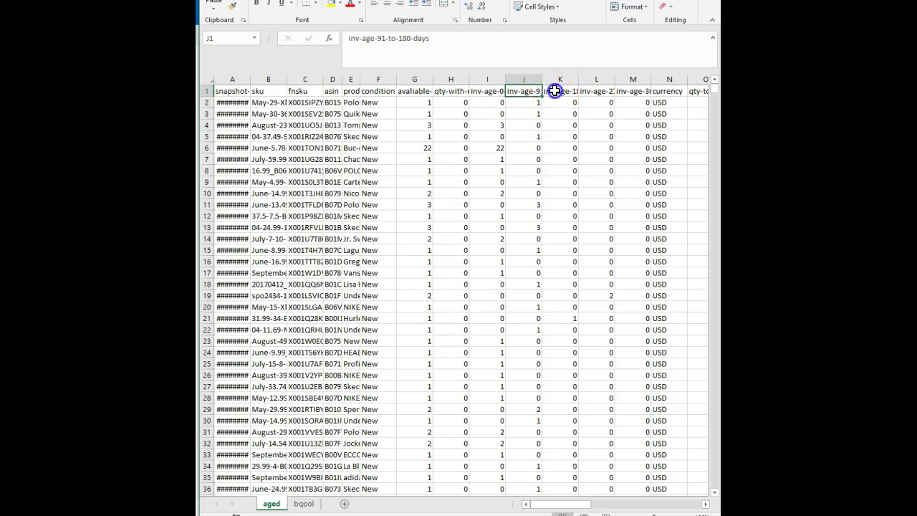
click(556, 91)
click(591, 91)
click(625, 92)
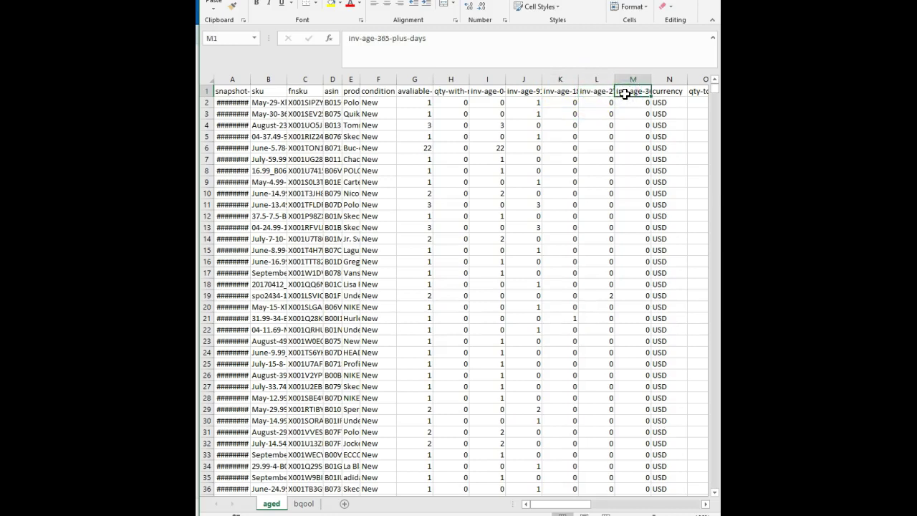
click(625, 92)
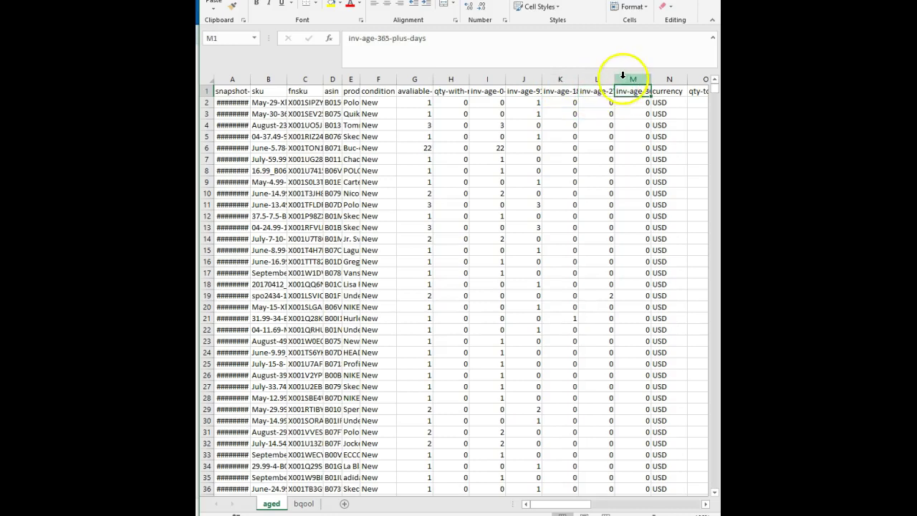
- Insert a blank column before the currency column on the aged sheet and enter the header OLD in N1
right_click(667, 80)
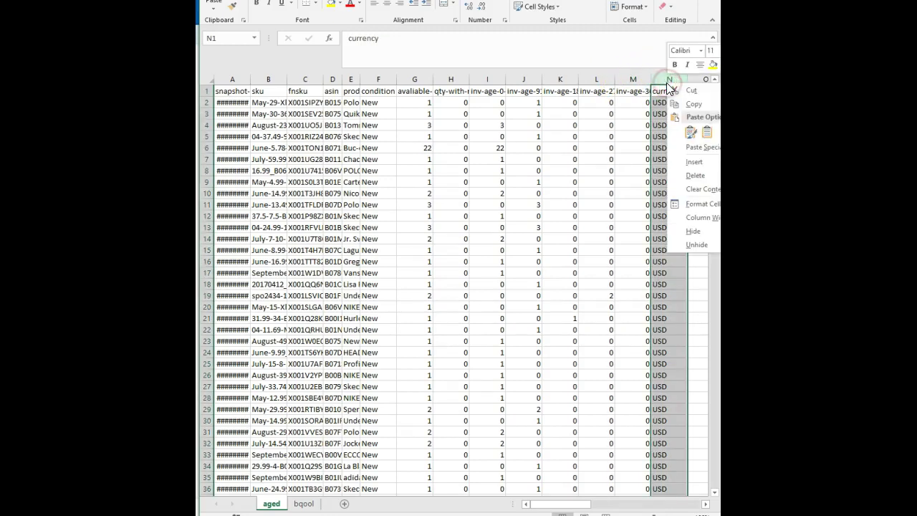
click(681, 160)
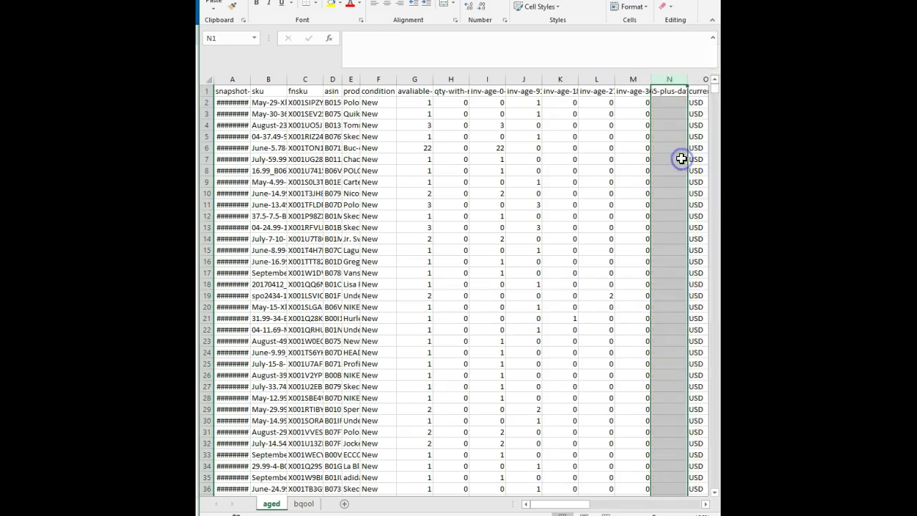
drag(663, 104, 664, 295)
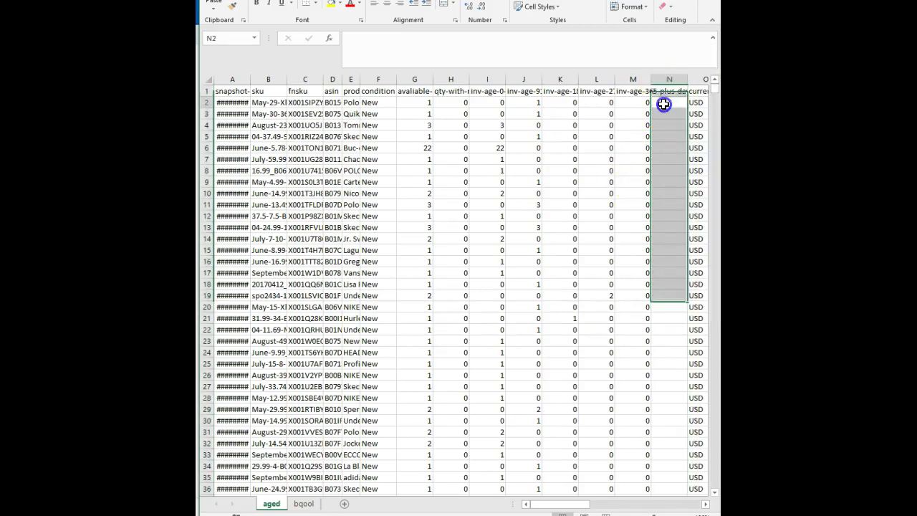
click(664, 104)
click(667, 91)
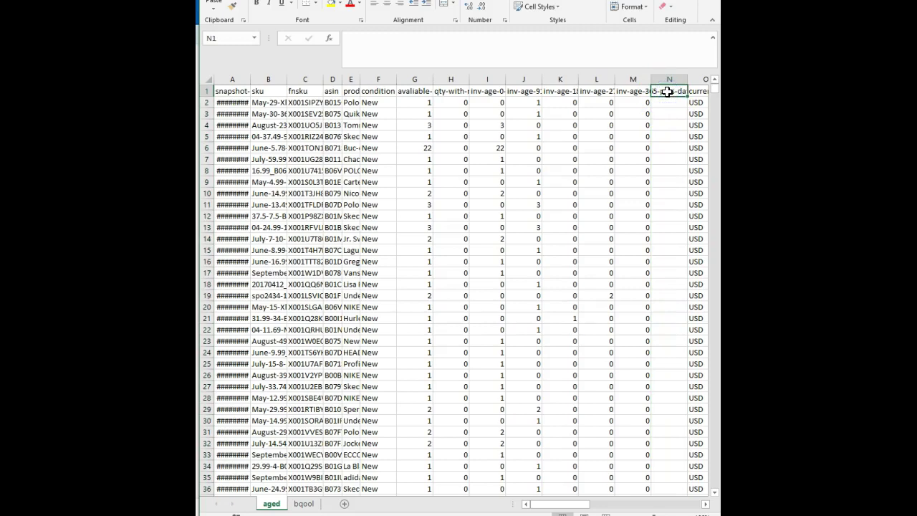
text(OL)
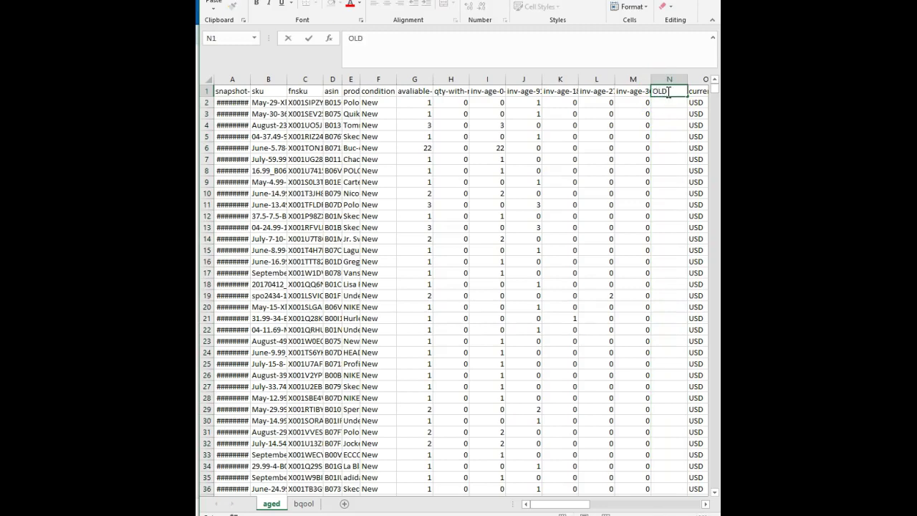
text(D)
key(Return)
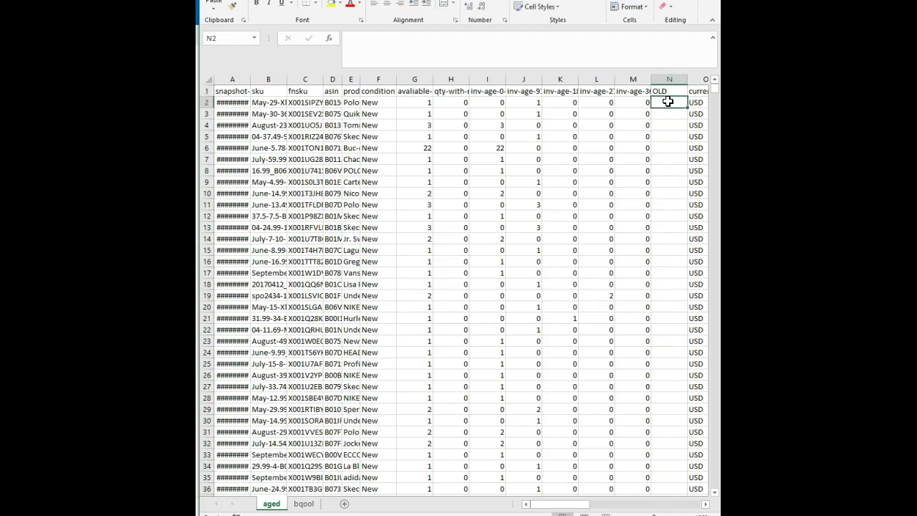
- In N2 under OLD, total the inventory aged over 90 days with the formula =SUM(J2:M2)
click(667, 102)
text(=)
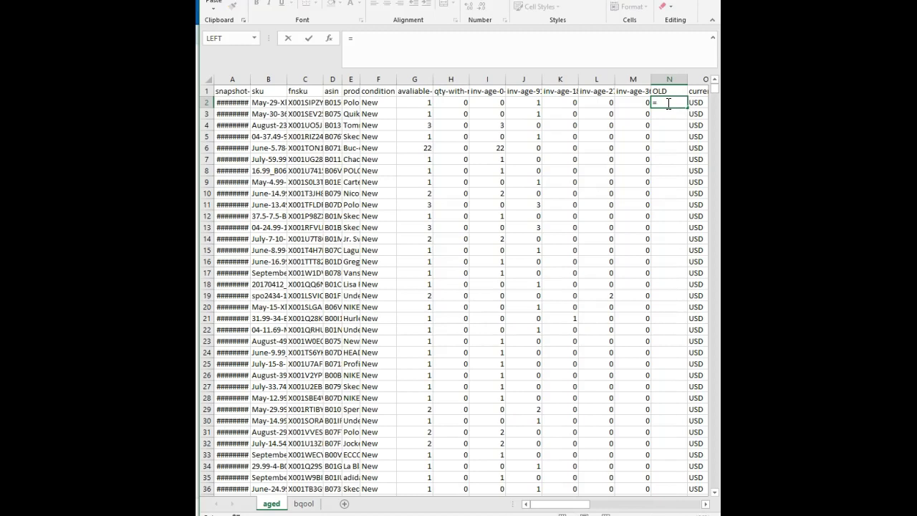
text(sum)
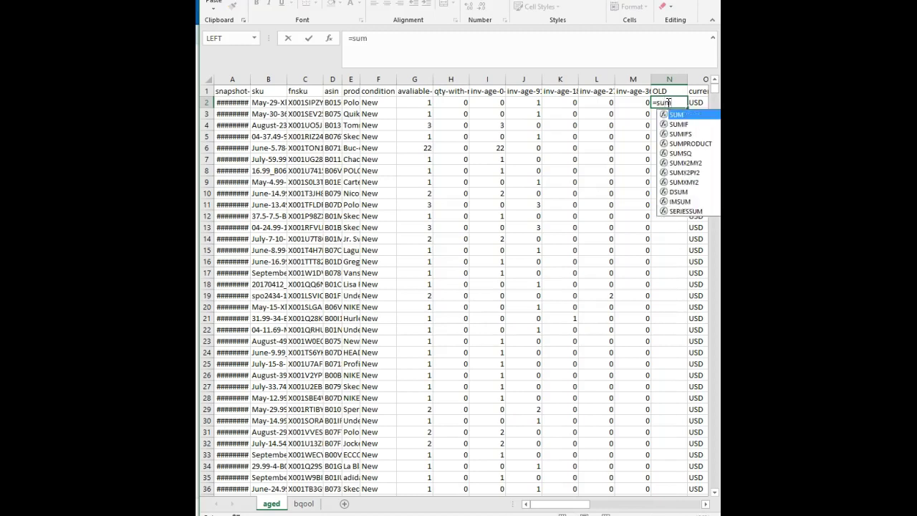
text(()
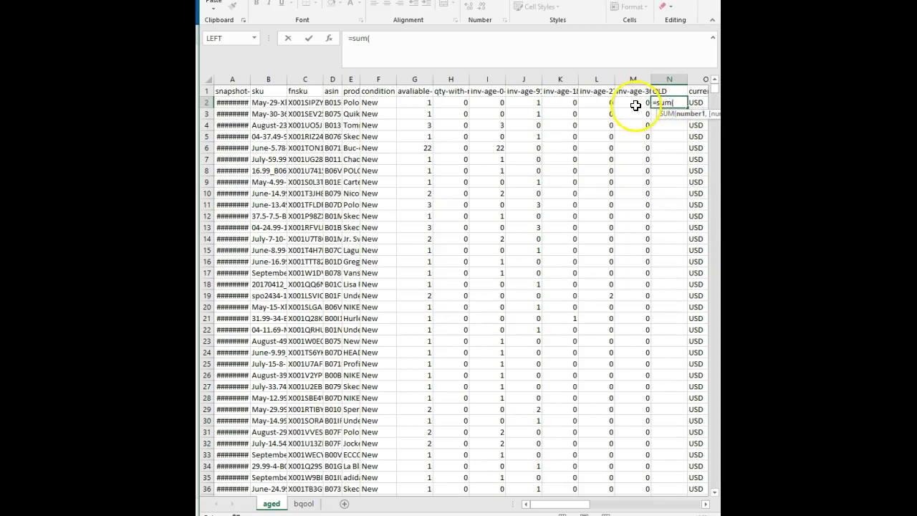
drag(617, 105, 530, 104)
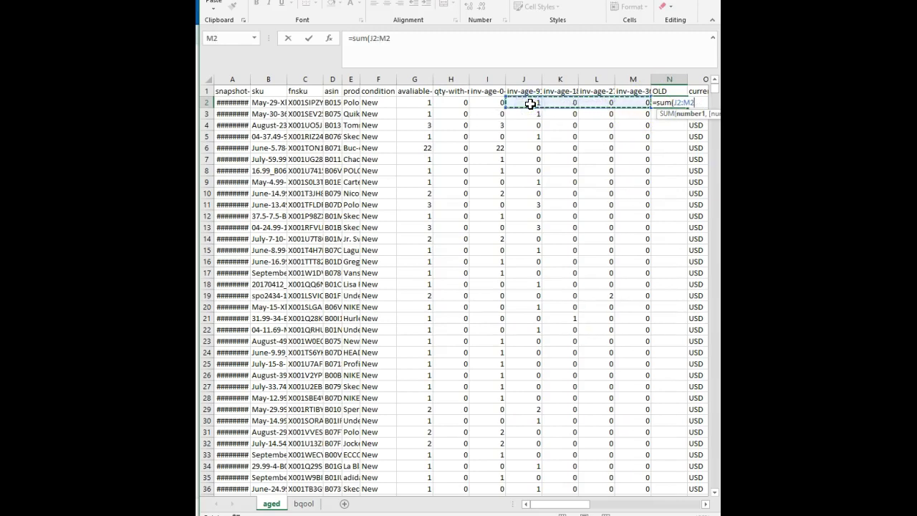
text())
key(Return)
- Fill the N2 sum formula down the whole OLD column to the last data row
click(677, 104)
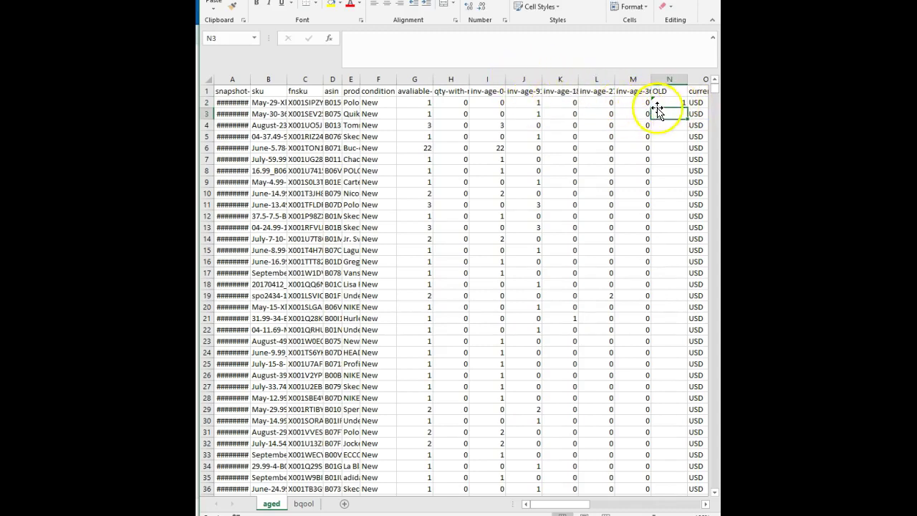
click(666, 104)
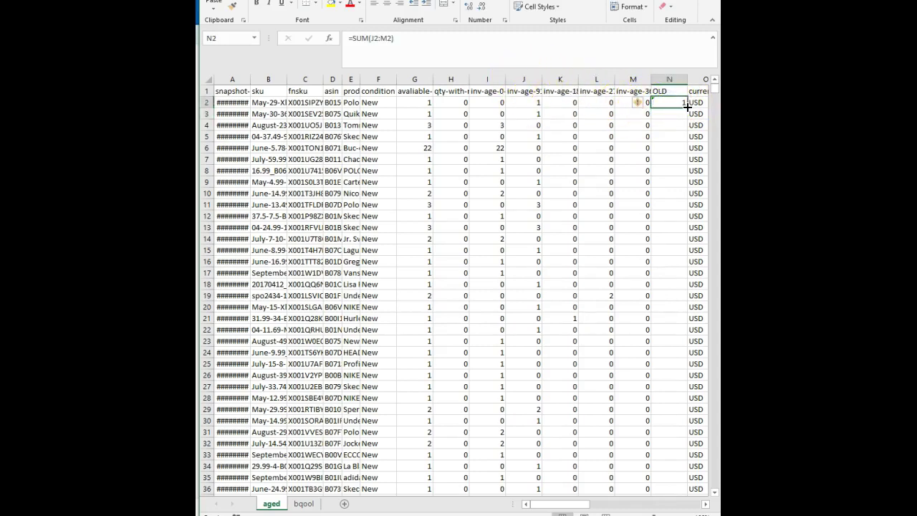
double_click(688, 106)
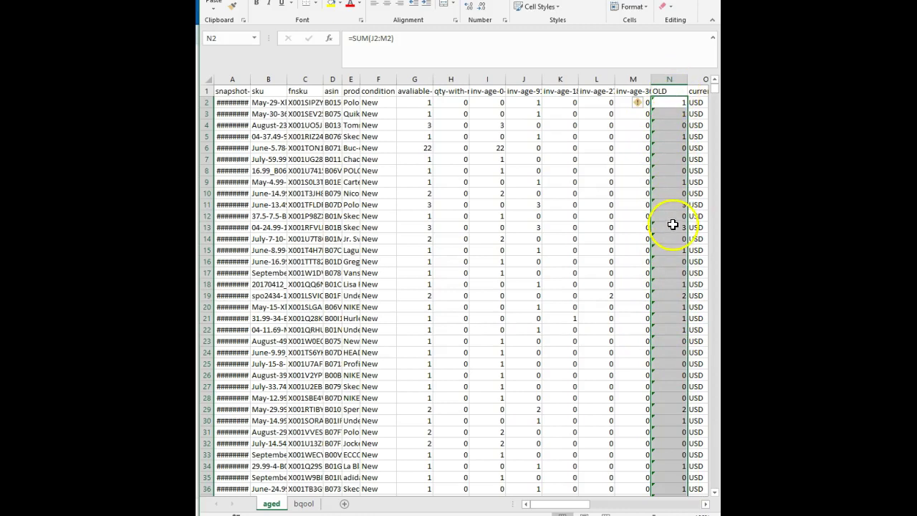
- Sort the entire aged sheet by the OLD column's cell values from largest to smallest, with headers kept
click(207, 81)
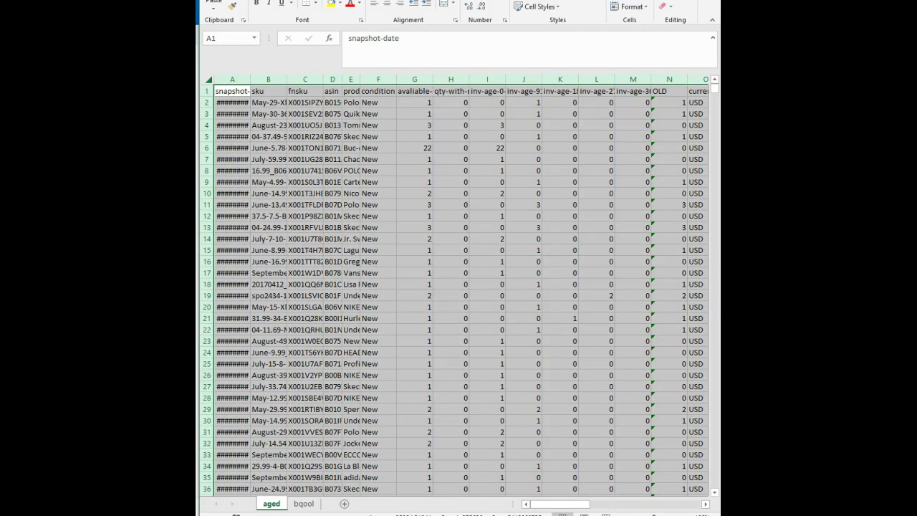
key(alt+a)
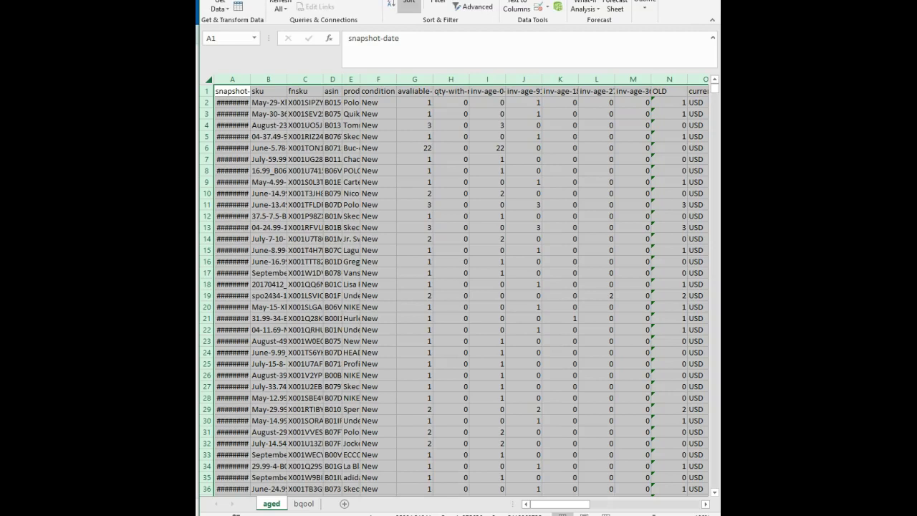
click(409, 3)
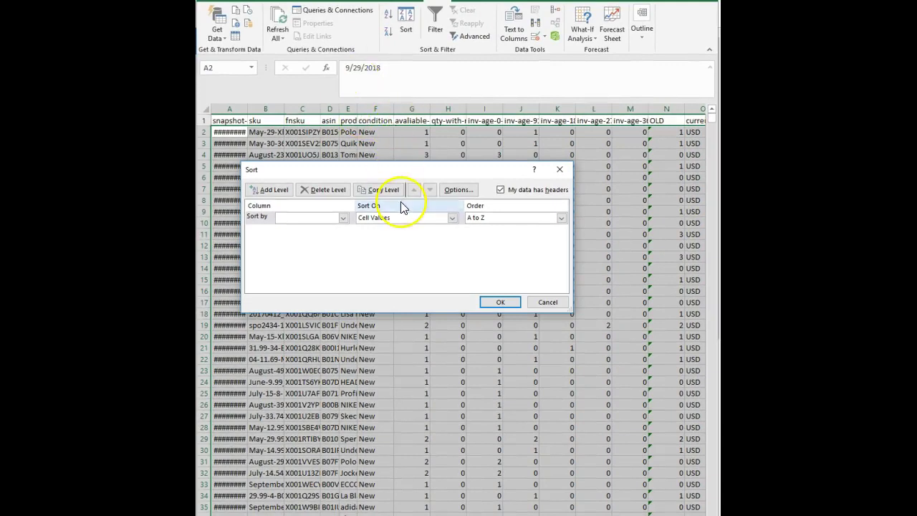
click(342, 218)
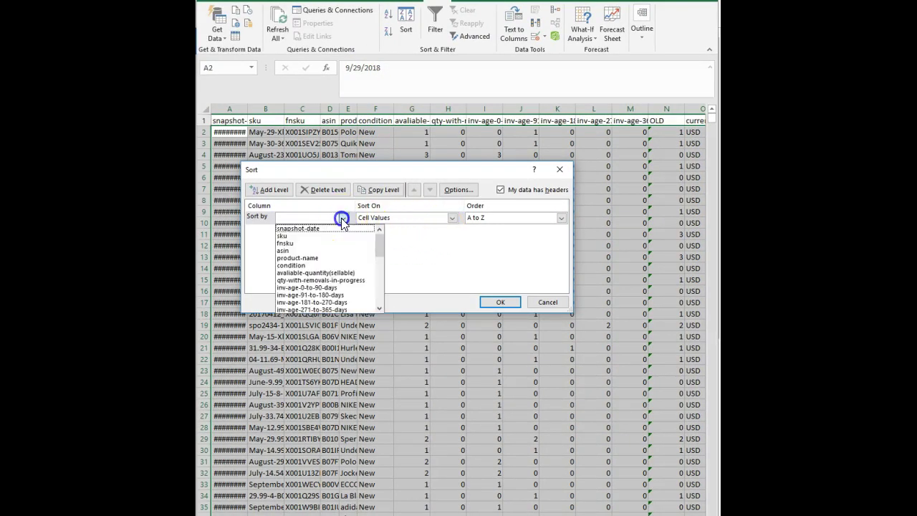
scroll(322, 265, down, 3)
click(323, 286)
click(475, 221)
click(476, 239)
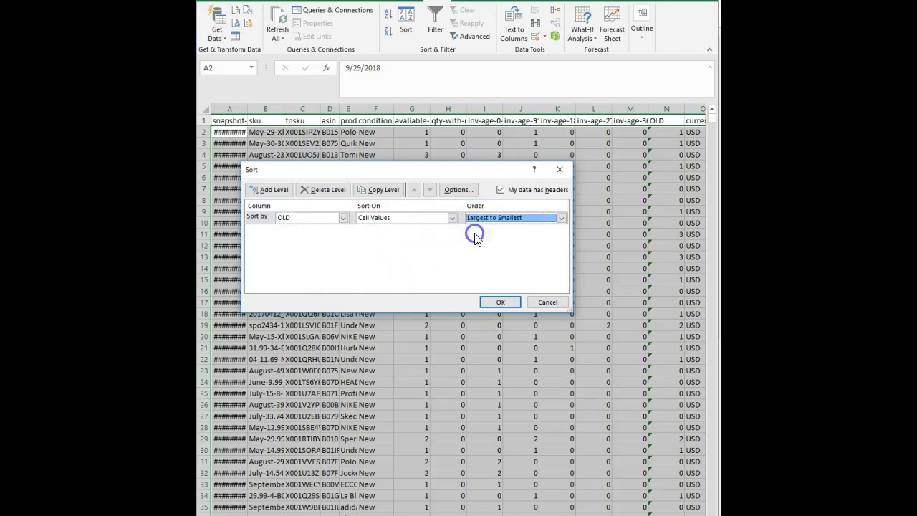
click(485, 301)
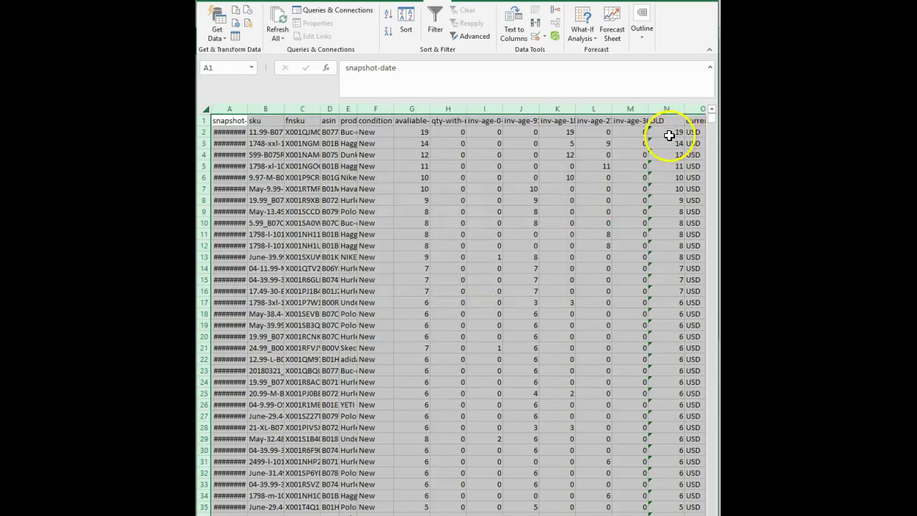
- Delete all rows whose OLD value is 0, rows 2480 through 7484, and return to the start of the aged sheet
click(669, 316)
scroll(669, 316, down, 7)
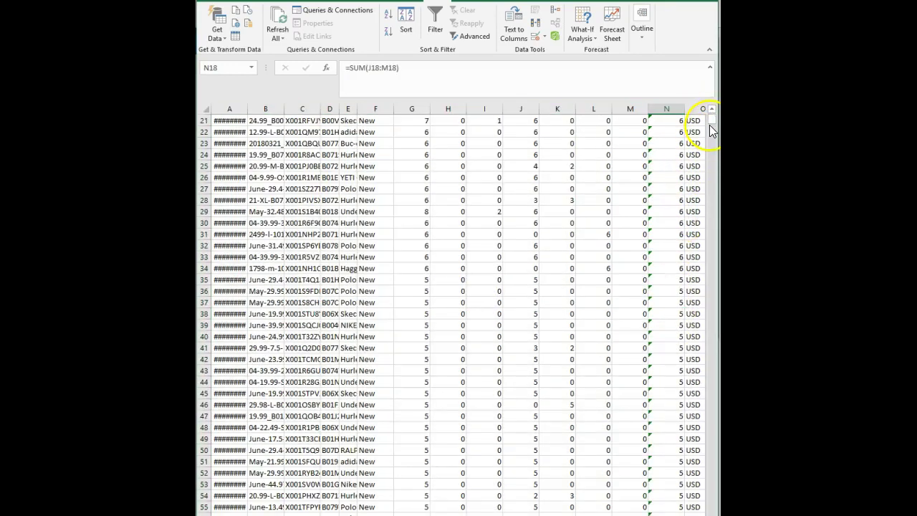
drag(713, 122, 701, 245)
scroll(632, 290, down, 5)
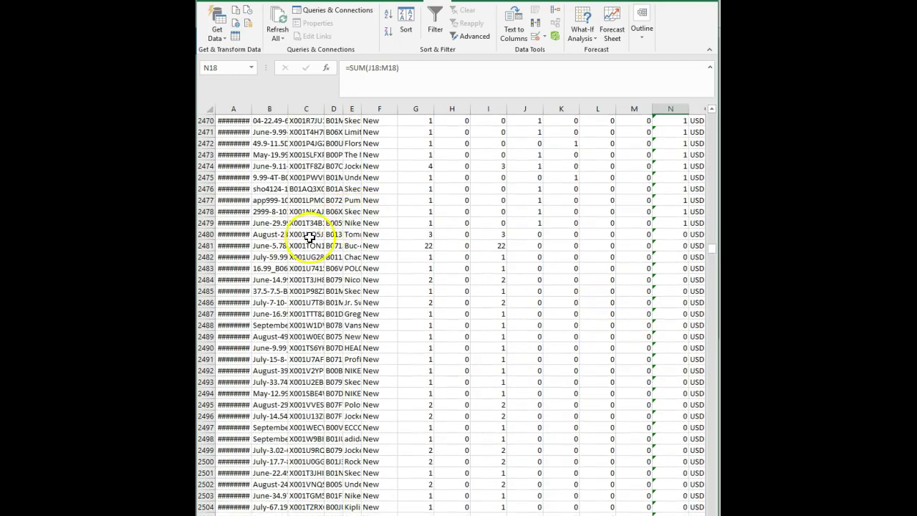
click(206, 235)
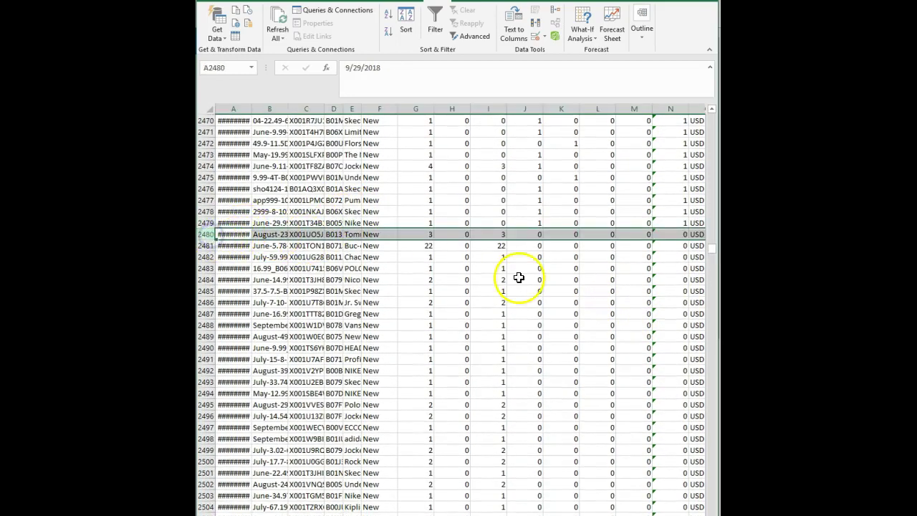
drag(713, 257, 712, 509)
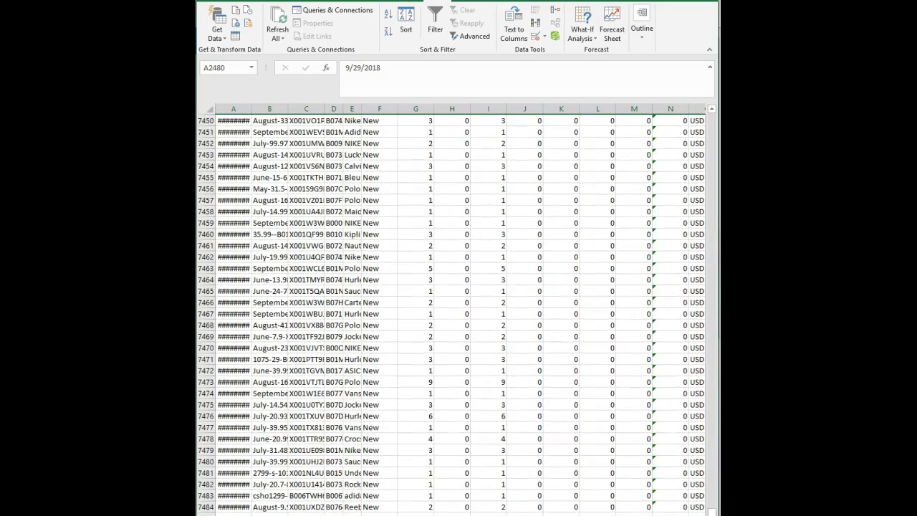
shift+click(205, 507)
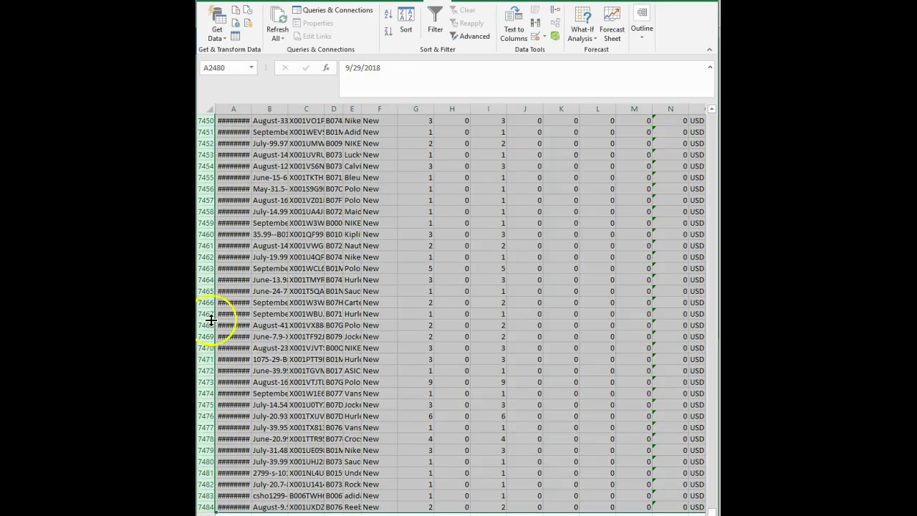
right_click(211, 284)
click(235, 371)
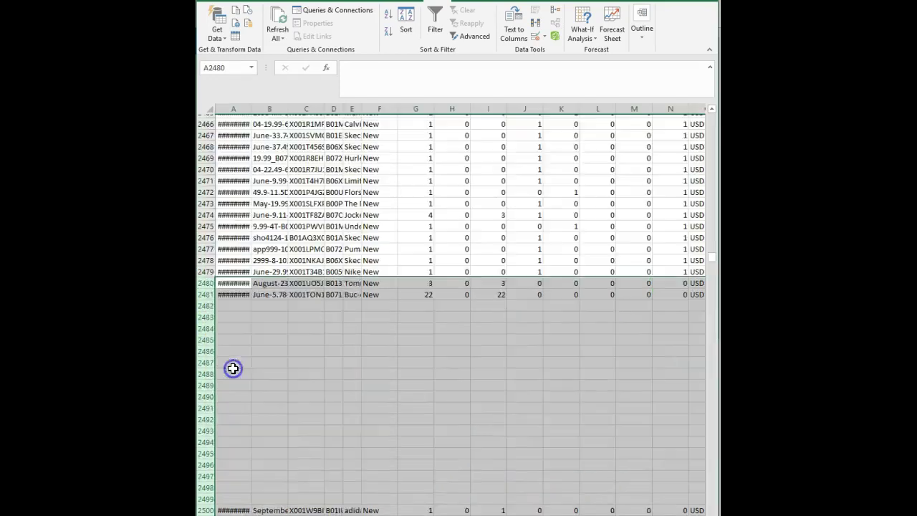
click(442, 231)
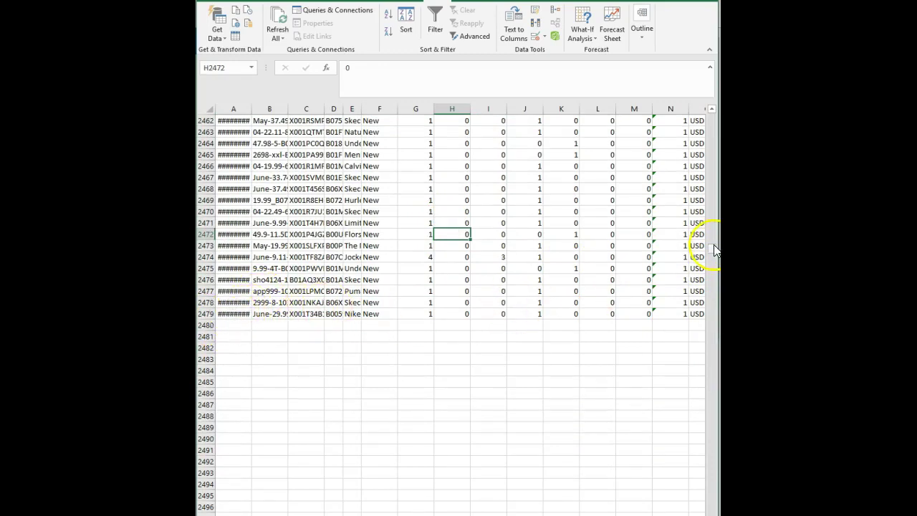
drag(710, 252, 711, 108)
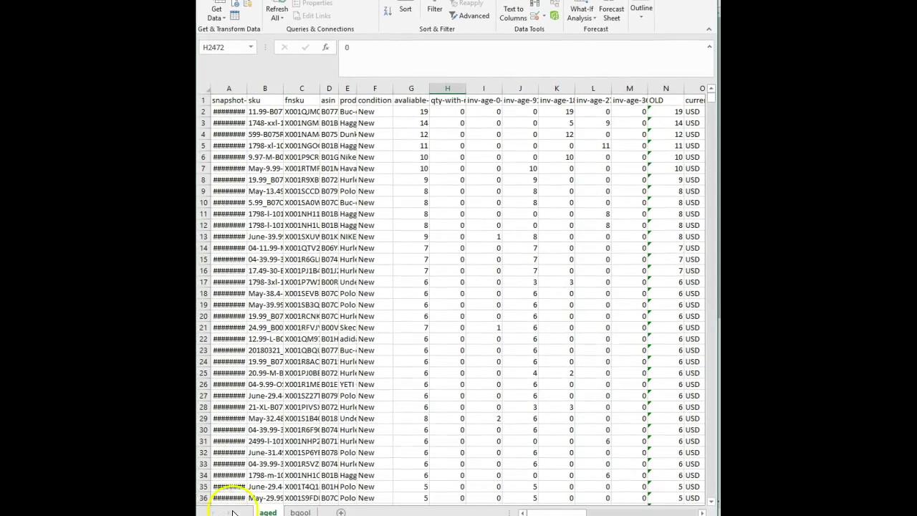
- On the bqool sheet, begin a VLOOKUP formula in K3 with the whole SellerSKU column B:B as the lookup value
click(300, 511)
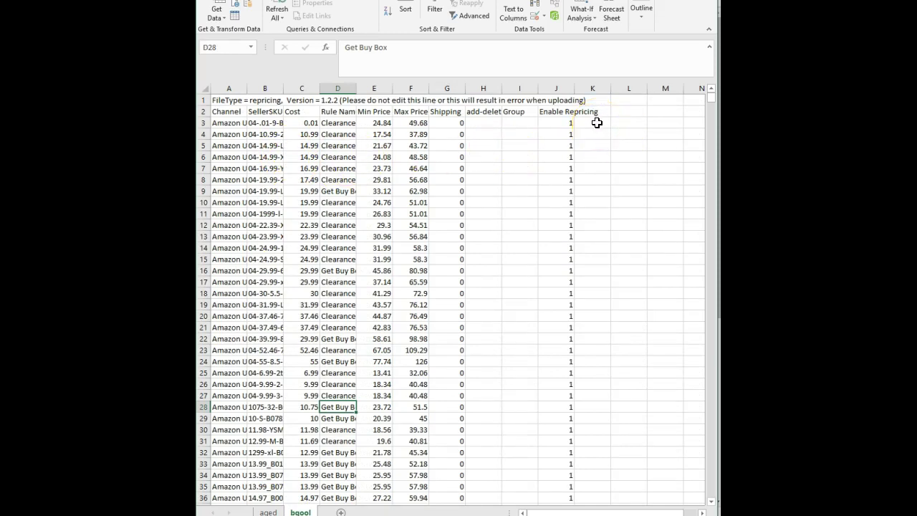
click(597, 123)
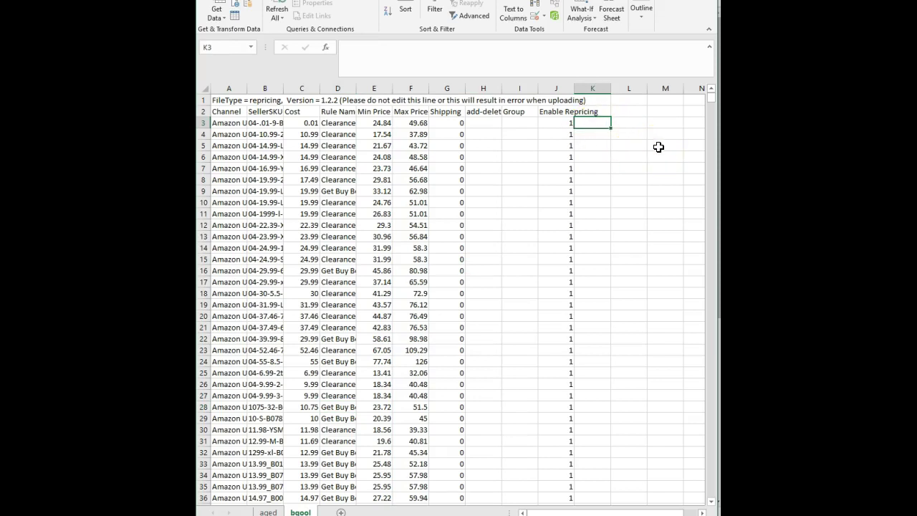
text(=)
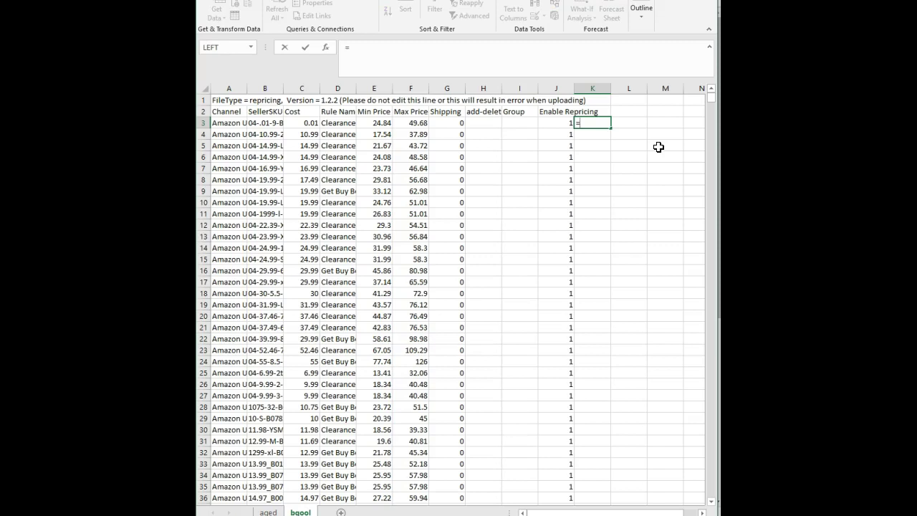
text(vlookup)
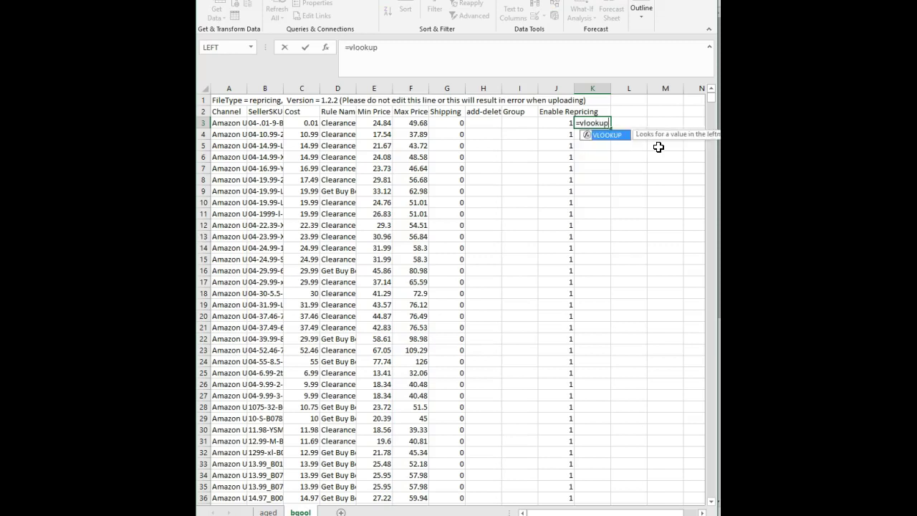
text(()
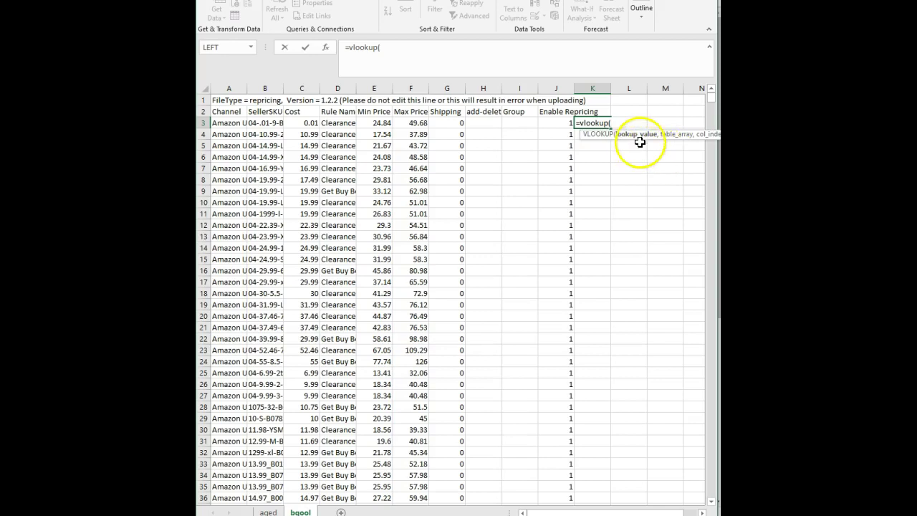
click(260, 86)
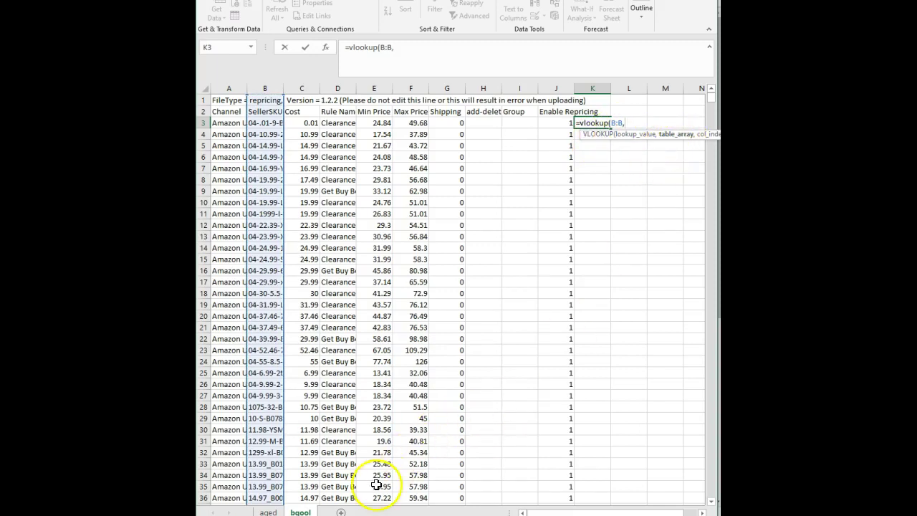
- Give the VLOOKUP the aged sheet's columns B through N, from sku to OLD, as its table array
click(268, 511)
click(269, 510)
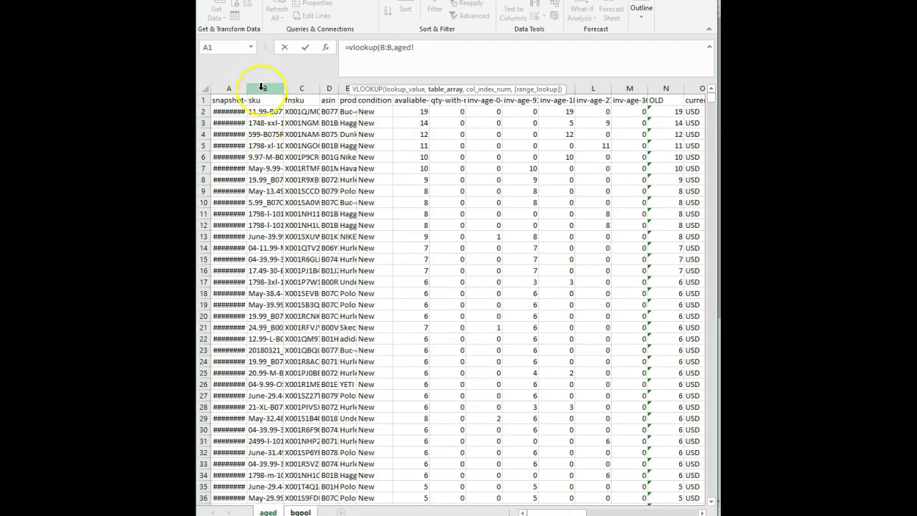
drag(261, 89, 595, 87)
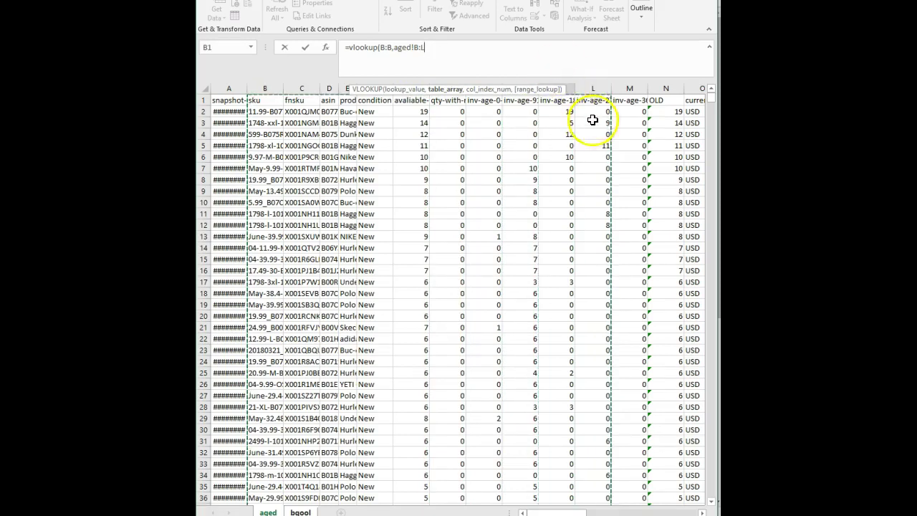
shift+click(656, 88)
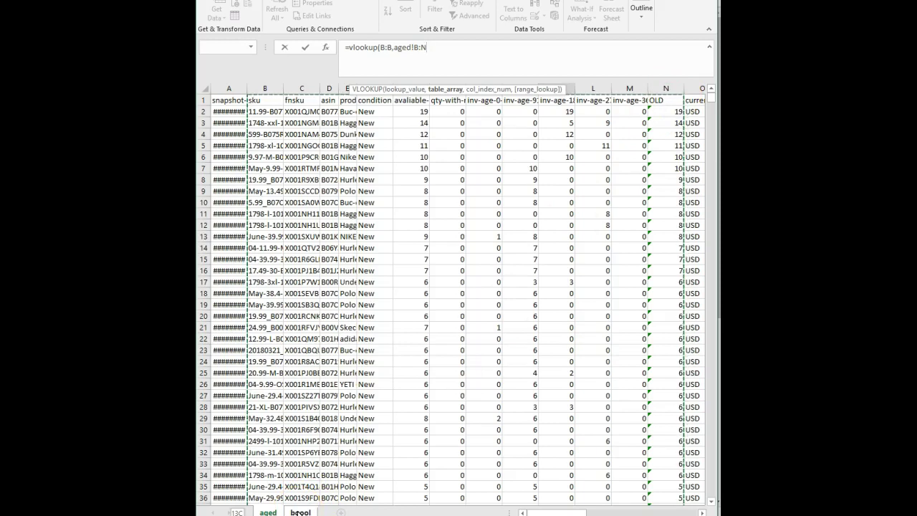
- Try to complete the K3 VLOOKUP from the bqool sheet with column index 13 and FALSE for an exact match
click(300, 513)
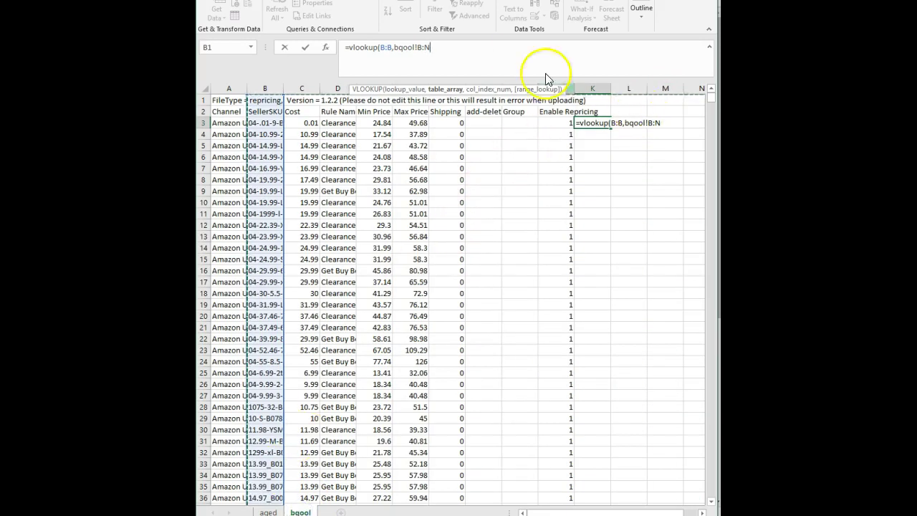
click(490, 48)
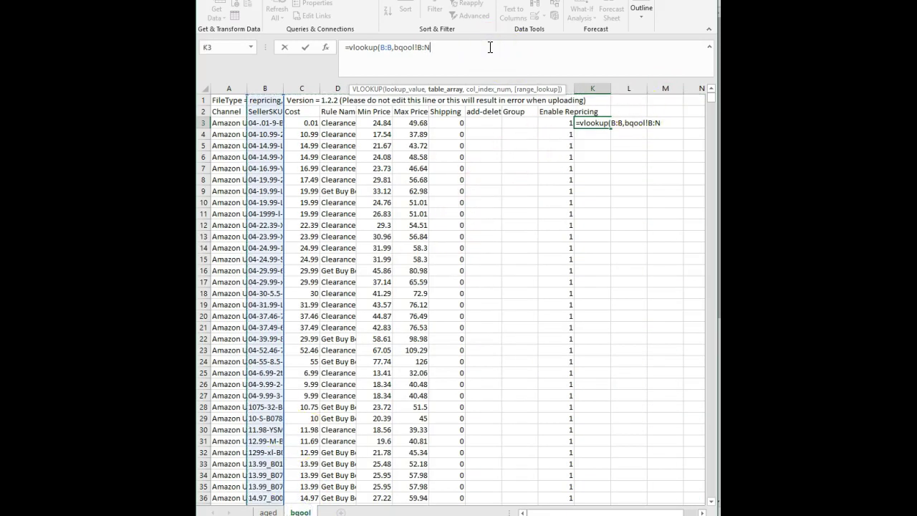
text(,13)
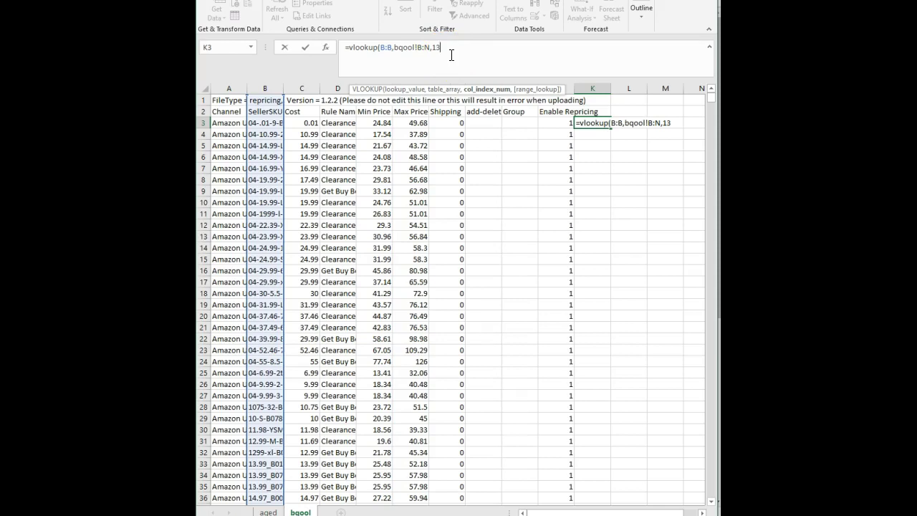
text(,)
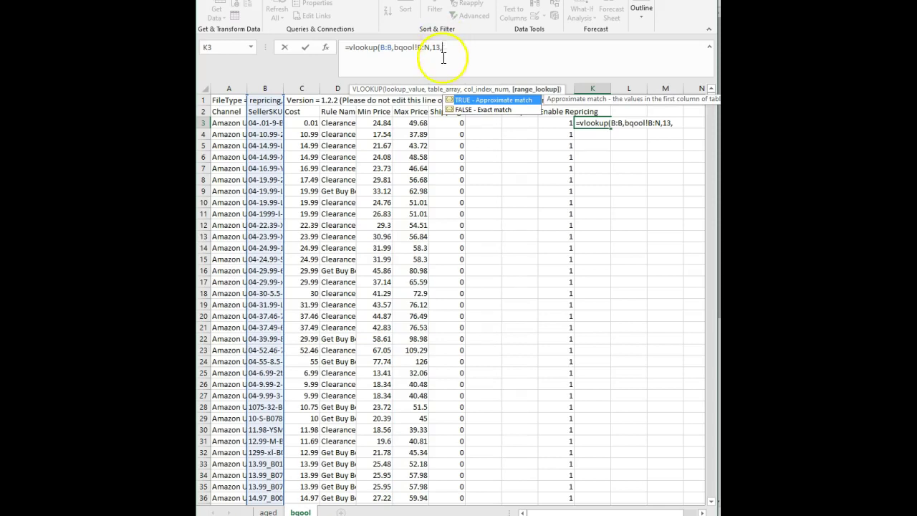
click(267, 513)
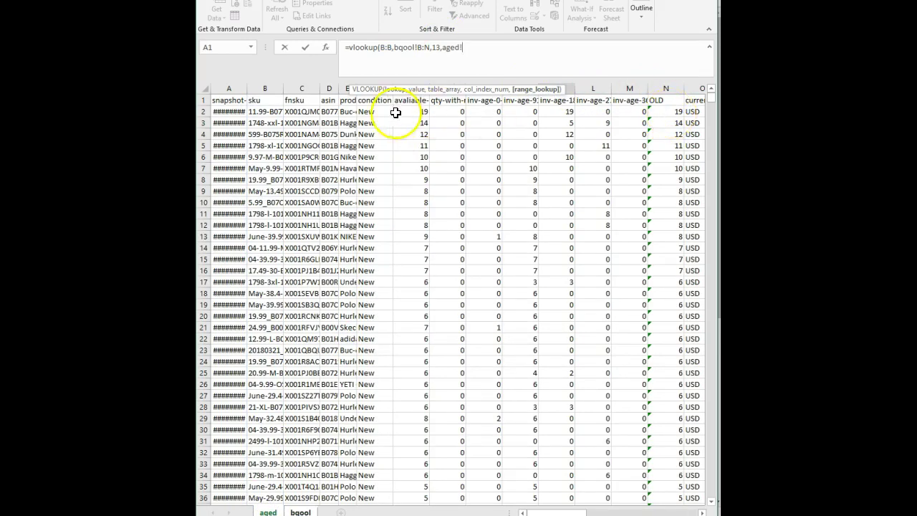
click(295, 512)
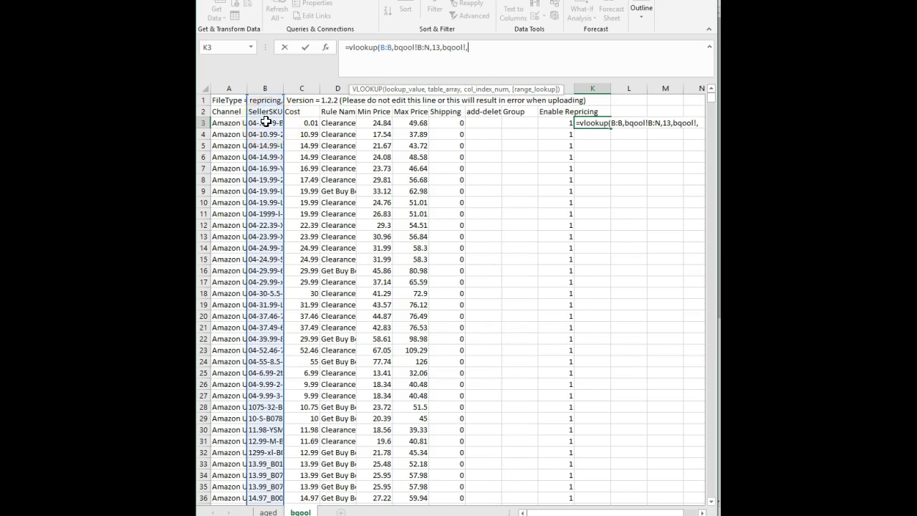
text(fal)
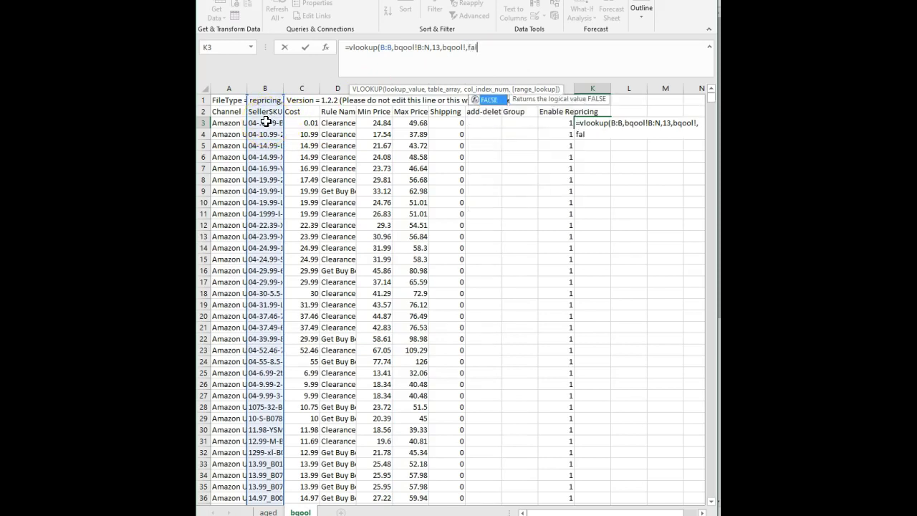
text(se))
key(Return)
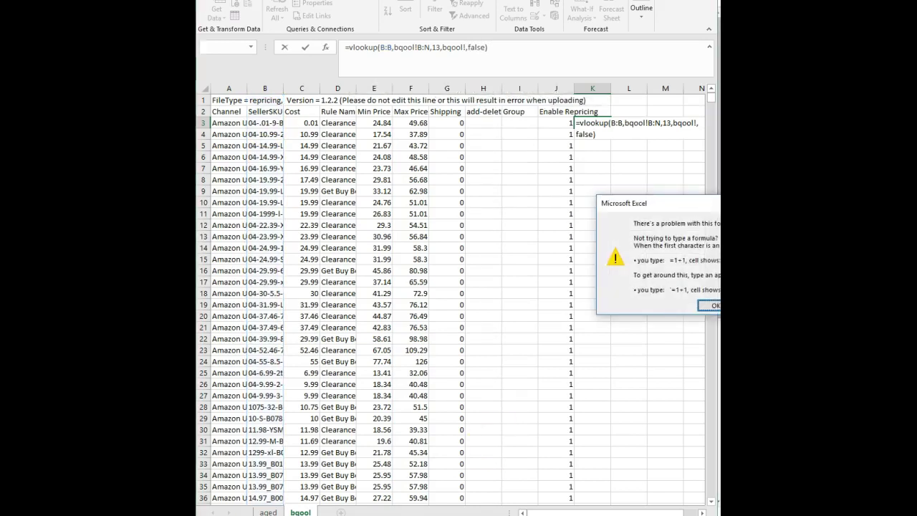
key(Return)
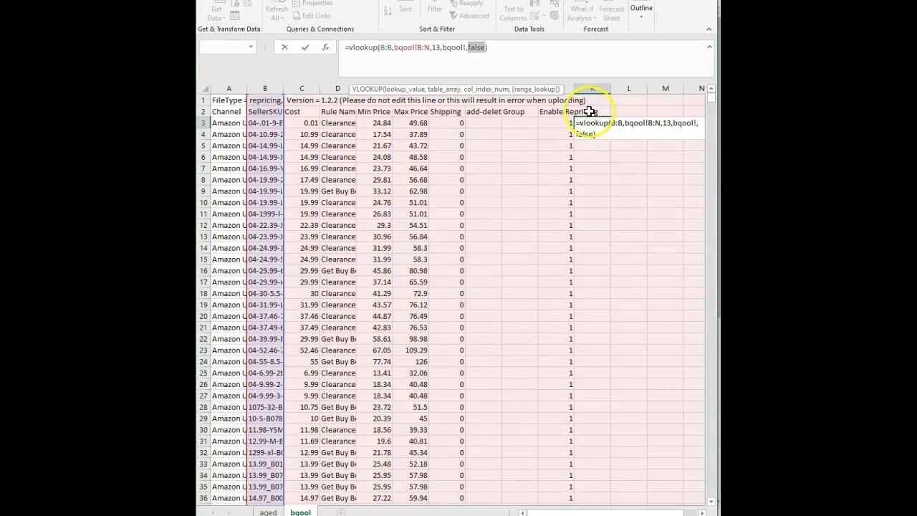
- Remove the faulty arguments from the K3 formula, keeping only =vlookup(B:B, with its lookup value
click(587, 122)
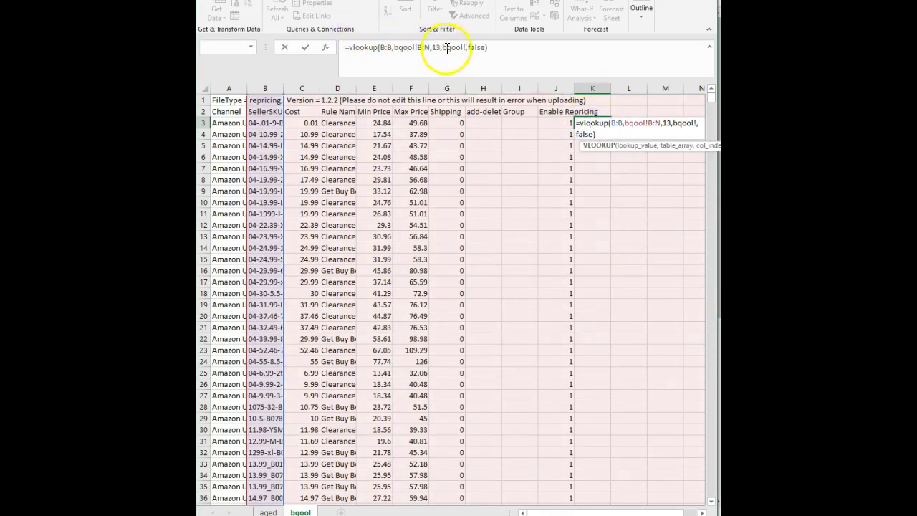
click(485, 47)
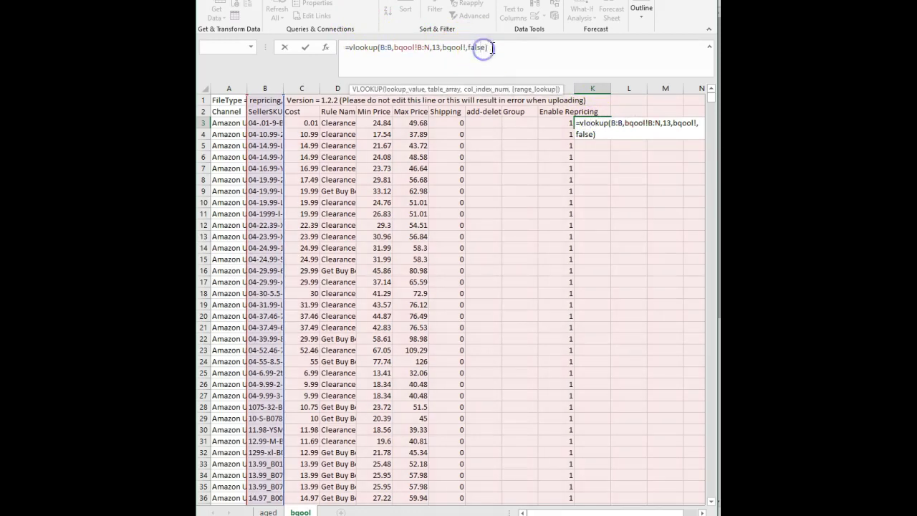
click(494, 47)
key(BackSpace)
key(BackSpace)
key(BackSpace)
key(BackSpace)
key(BackSpace)
key(BackSpace)
key(BackSpace)
key(BackSpace)
key(BackSpace)
key(BackSpace)
key(BackSpace)
key(BackSpace)
key(BackSpace)
key(BackSpace)
key(BackSpace)
key(BackSpace)
key(BackSpace)
key(BackSpace)
key(BackSpace)
key(BackSpace)
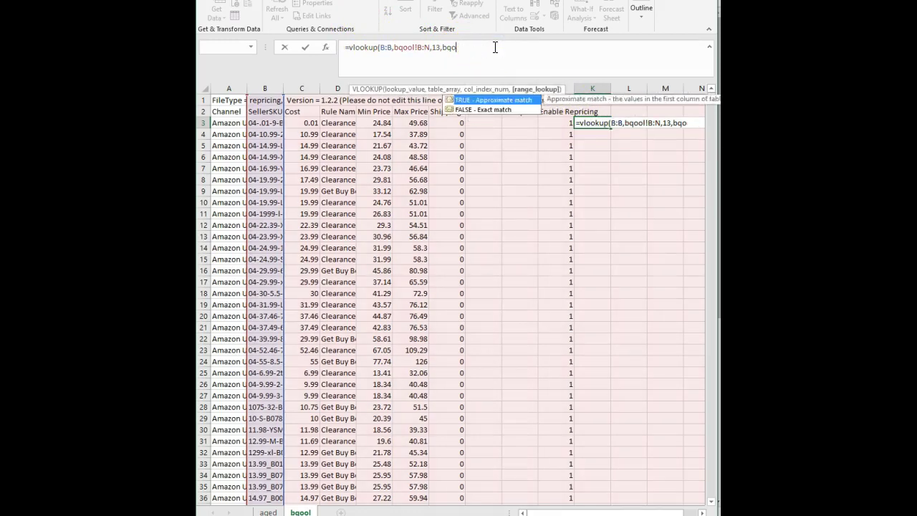
key(BackSpace)
key(BackSpace)
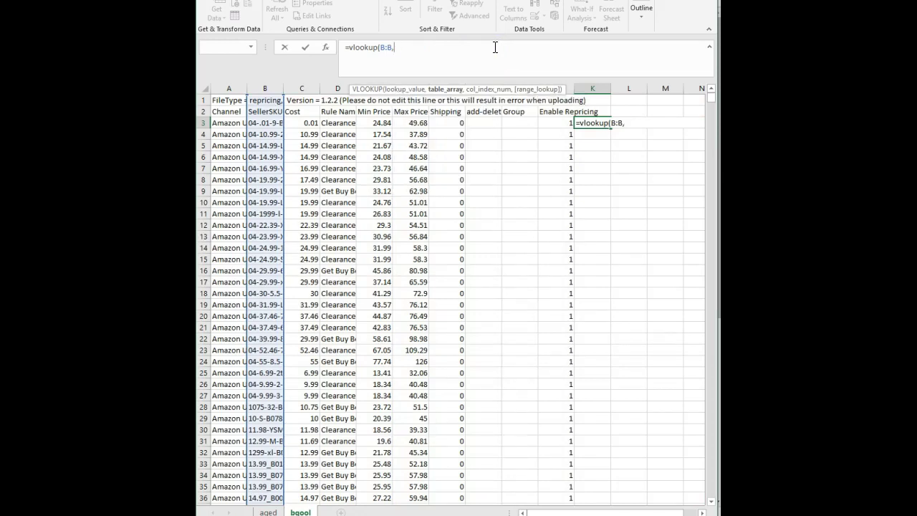
- Complete the K3 VLOOKUP with the aged sheet's columns B:N as table array, column index 13 and FALSE for an exact match
click(268, 512)
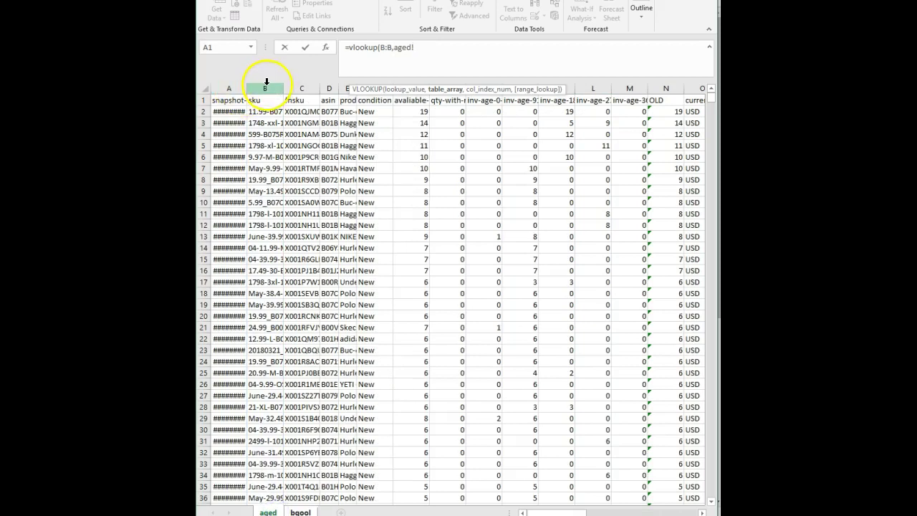
drag(265, 89, 654, 85)
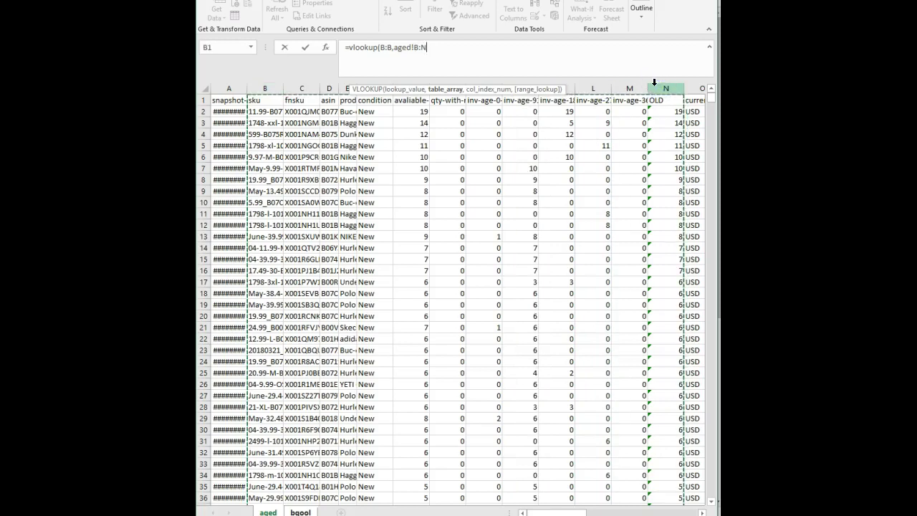
text(,)
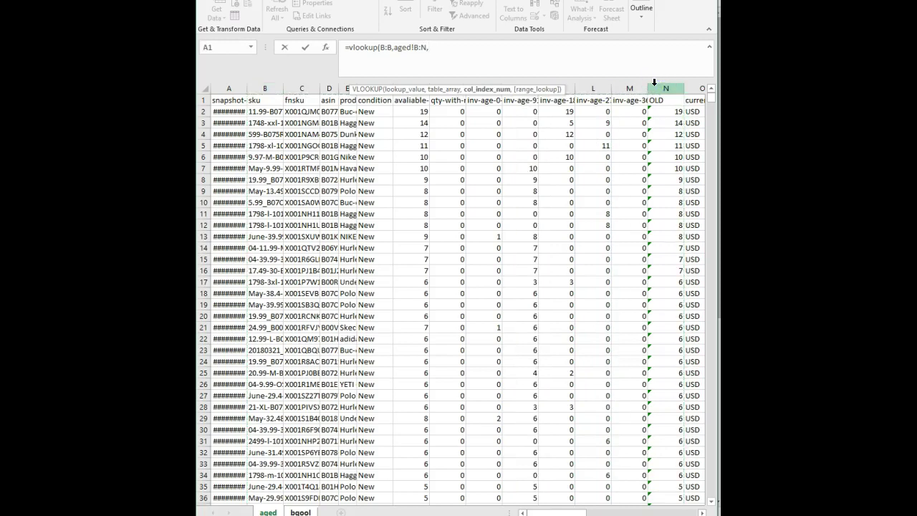
text(13,)
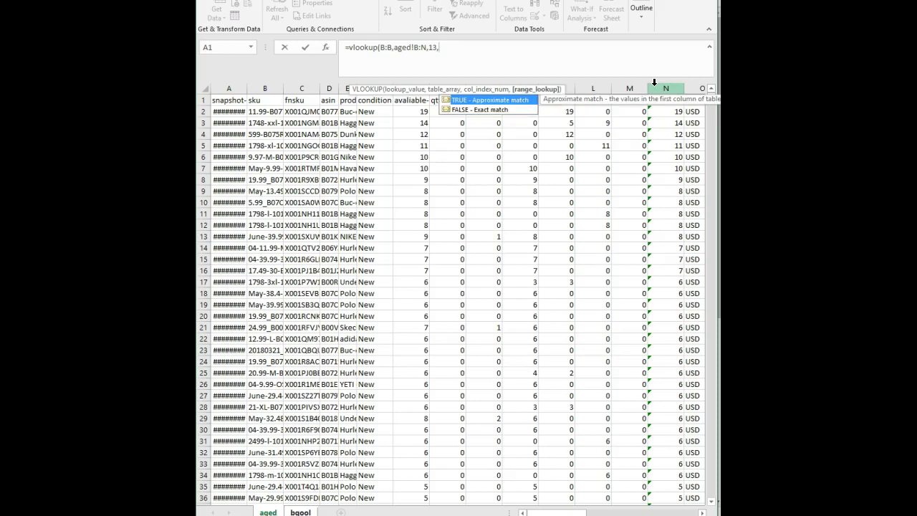
text(false))
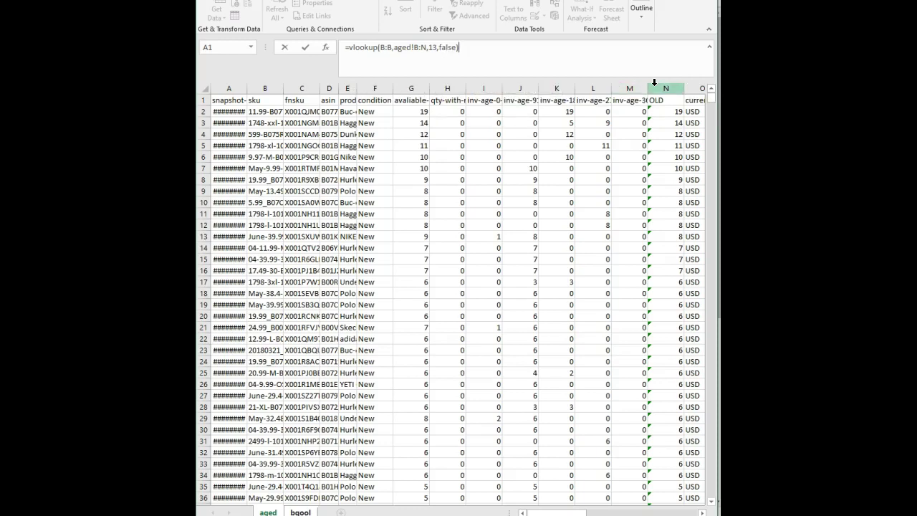
key(Return)
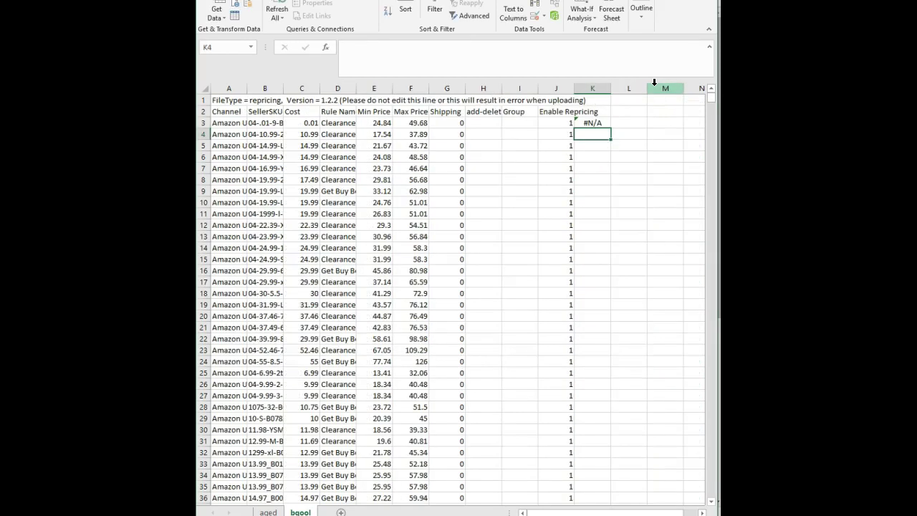
- Fill the K3 VLOOKUP formula down column K for every SellerSKU row, then clear the selection
click(604, 124)
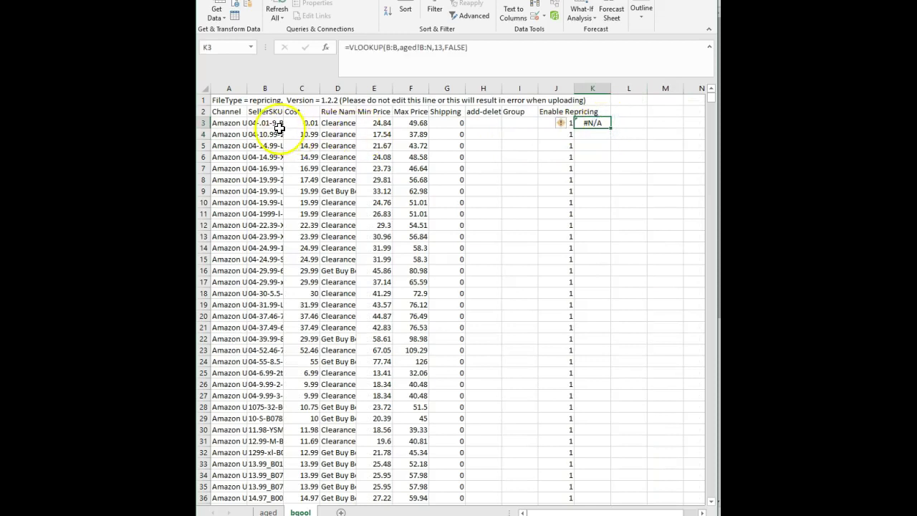
double_click(611, 128)
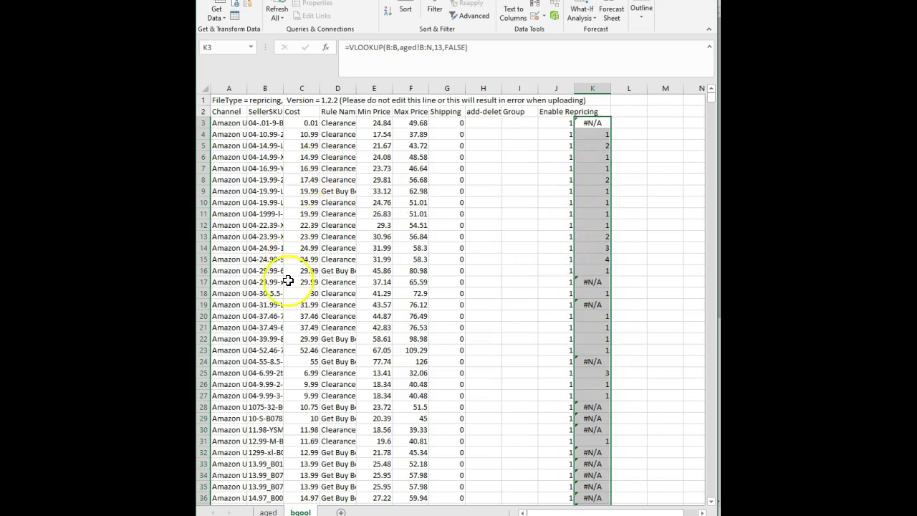
click(519, 324)
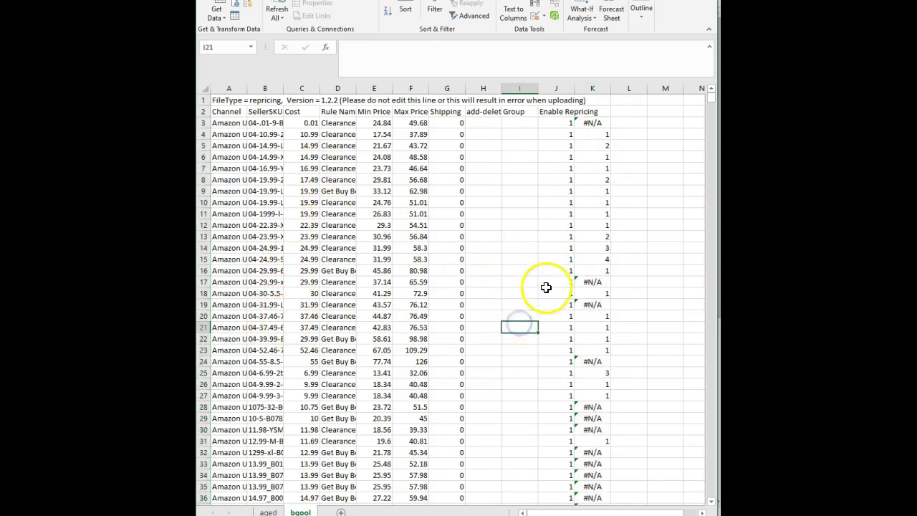
- Sort bqool rows 3 through 19418 by the cell values in column K from smallest to largest, with the headers option on
click(709, 97)
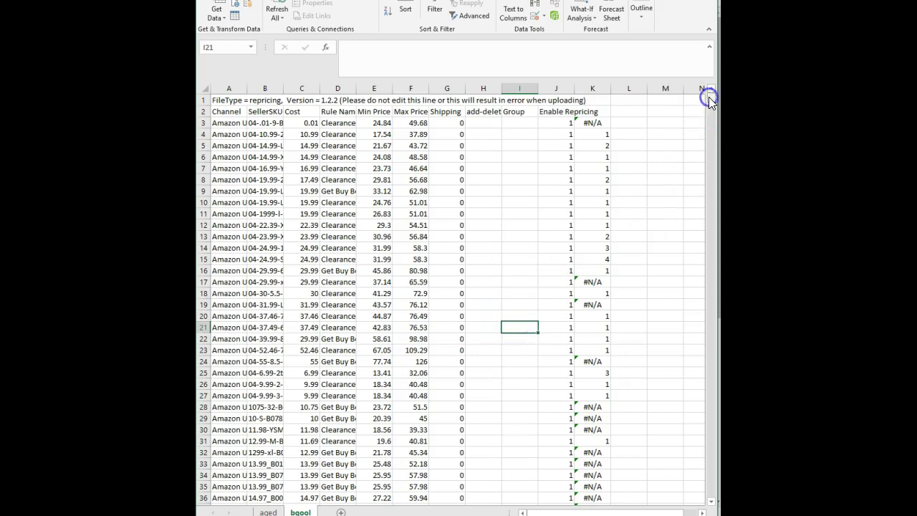
click(205, 123)
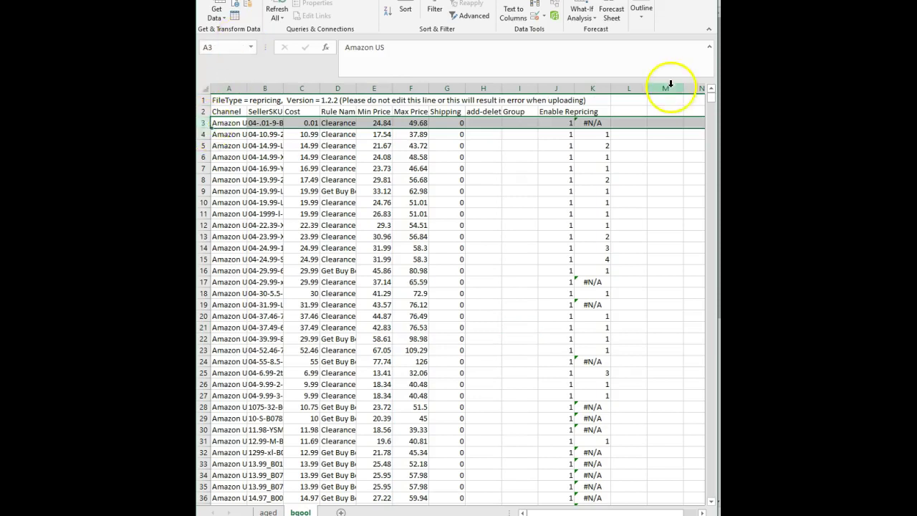
drag(710, 96, 701, 499)
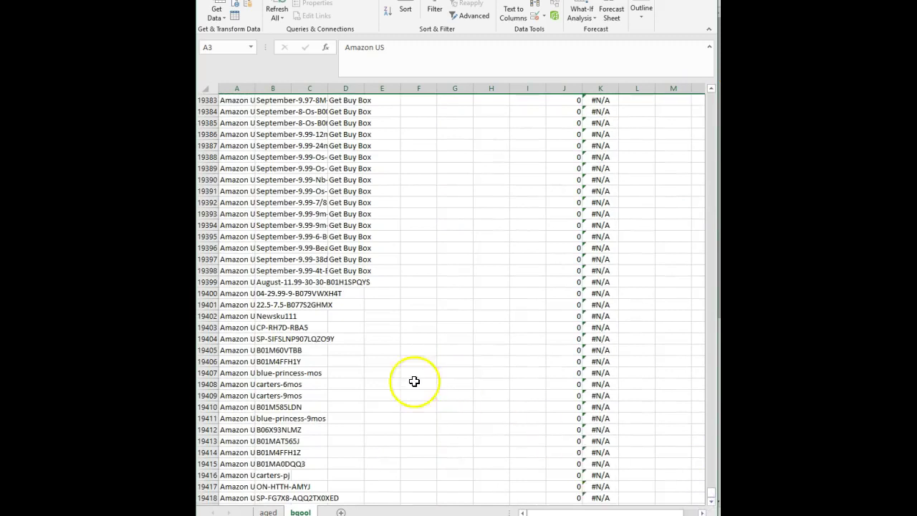
scroll(389, 378, down, 5)
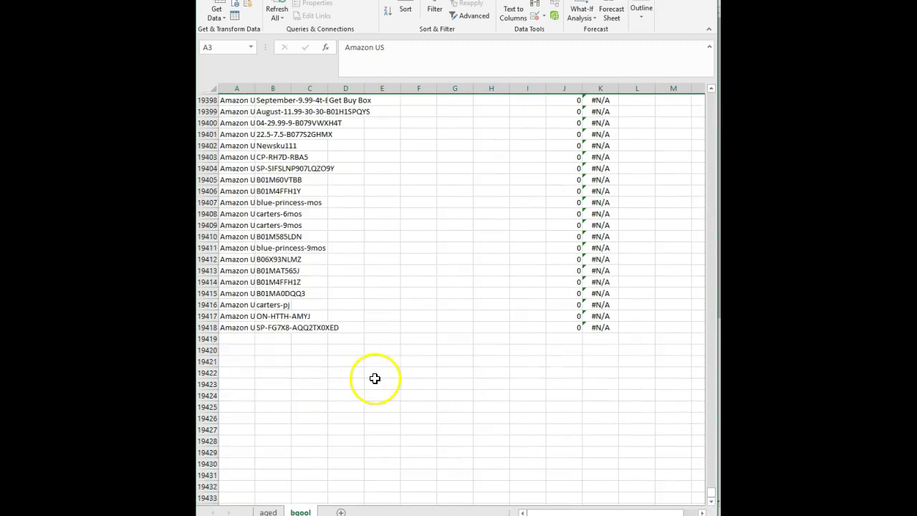
shift+click(206, 327)
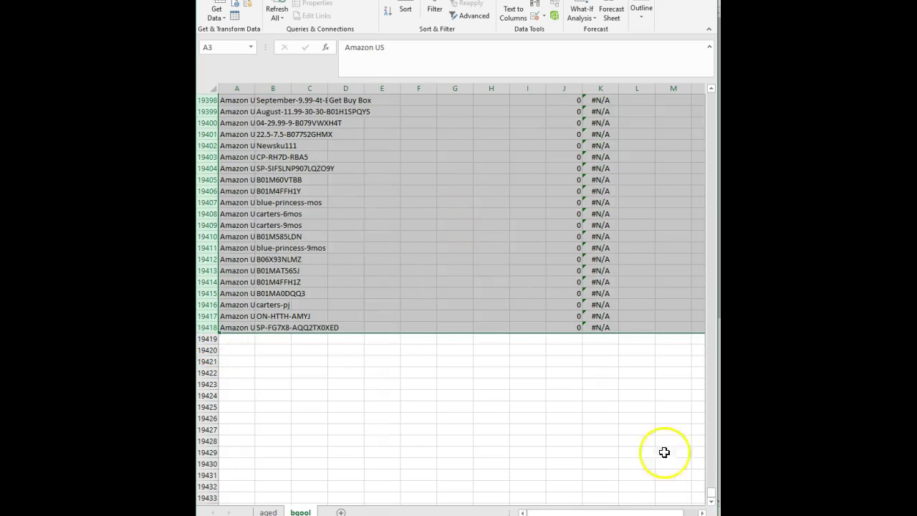
click(405, 12)
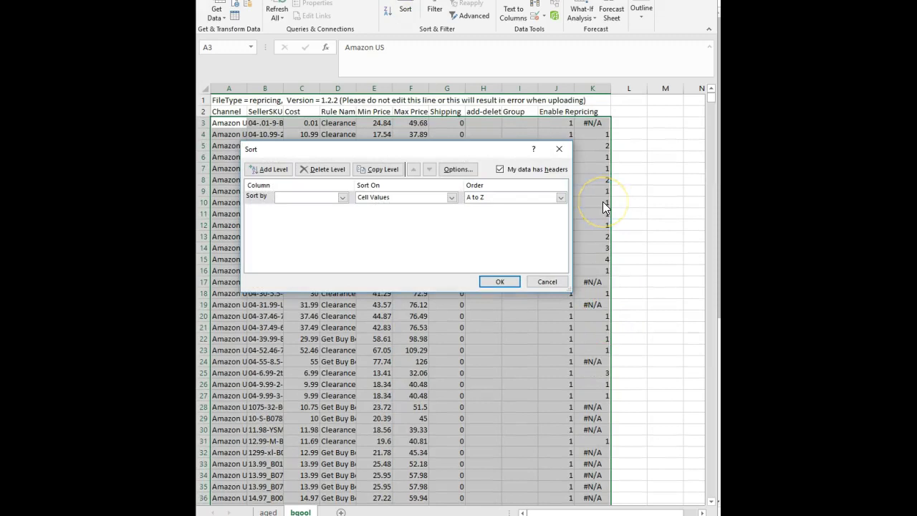
click(342, 198)
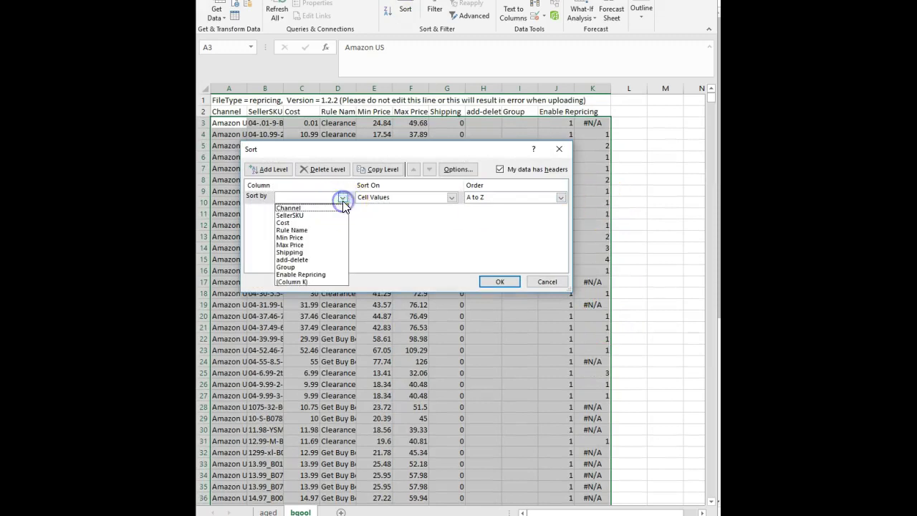
click(309, 282)
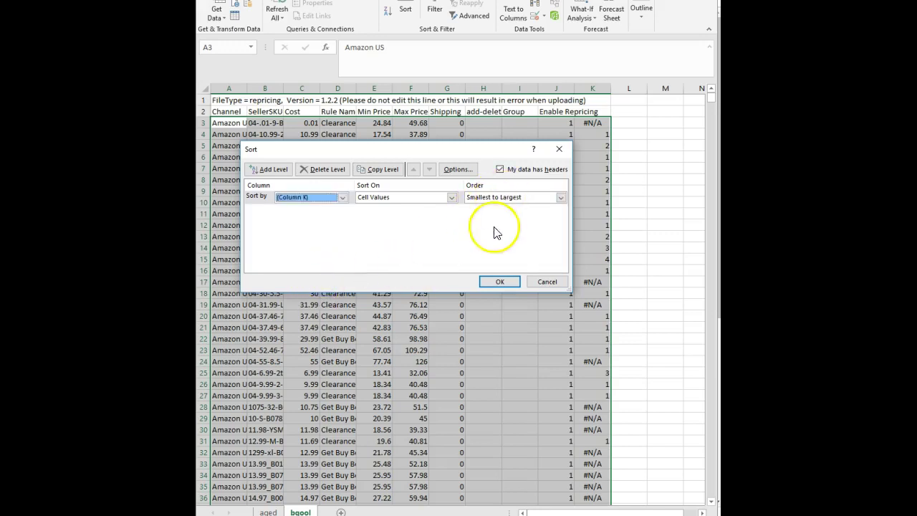
click(500, 282)
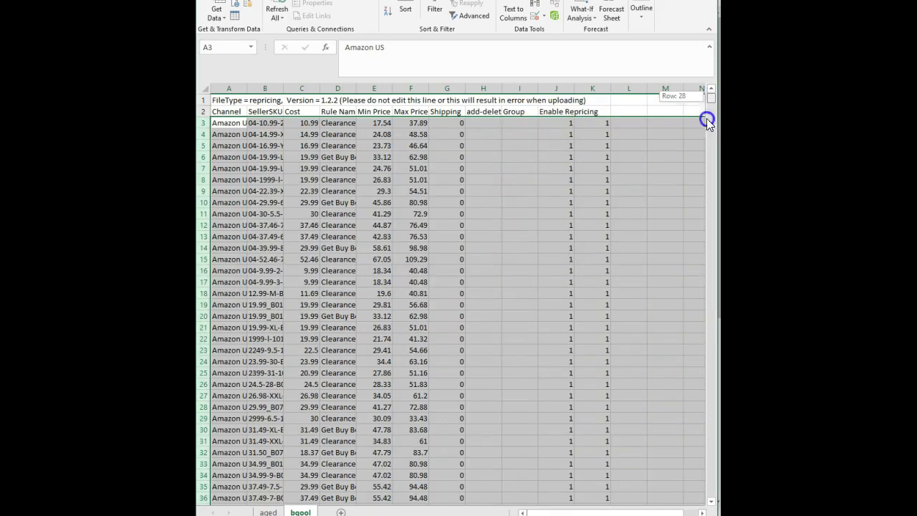
- Delete rows 2463 through 19418 of the bqool sheet, whose column K lookups return #N/A, and clear the selection
drag(706, 125, 692, 150)
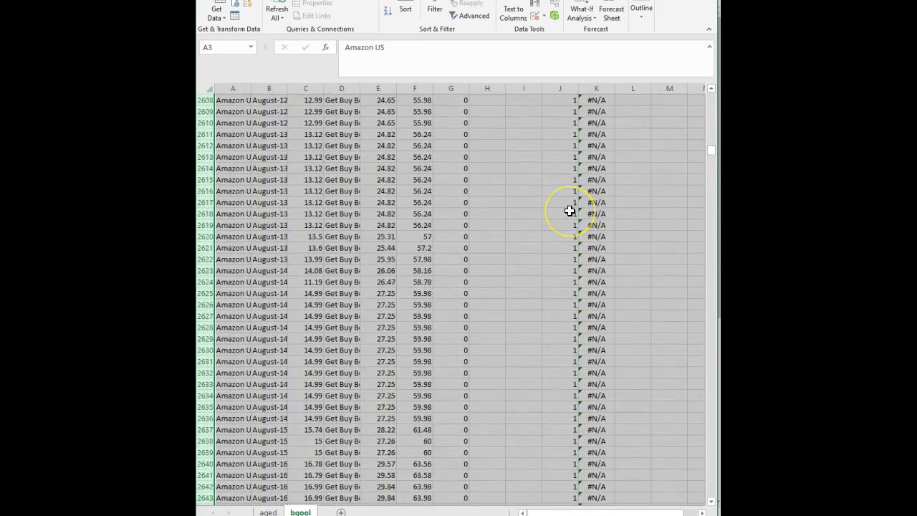
scroll(569, 211, up, 20)
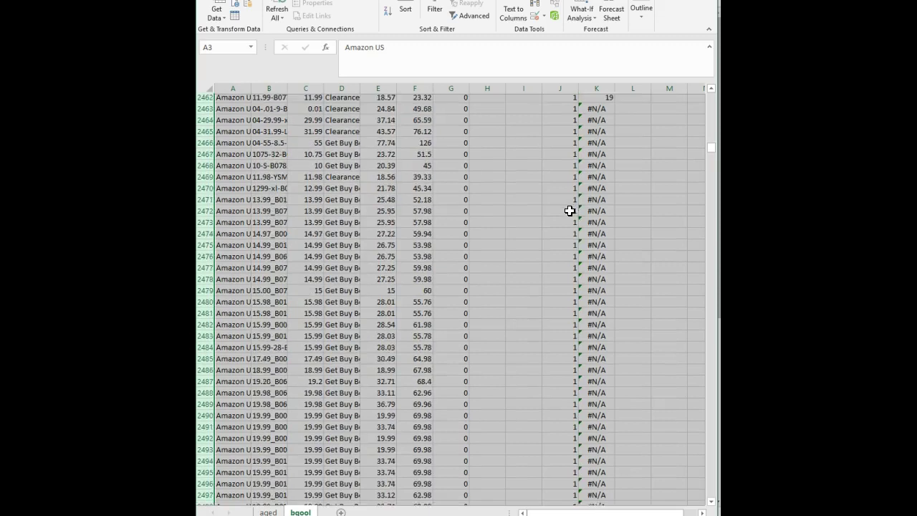
scroll(570, 211, up, 8)
click(447, 285)
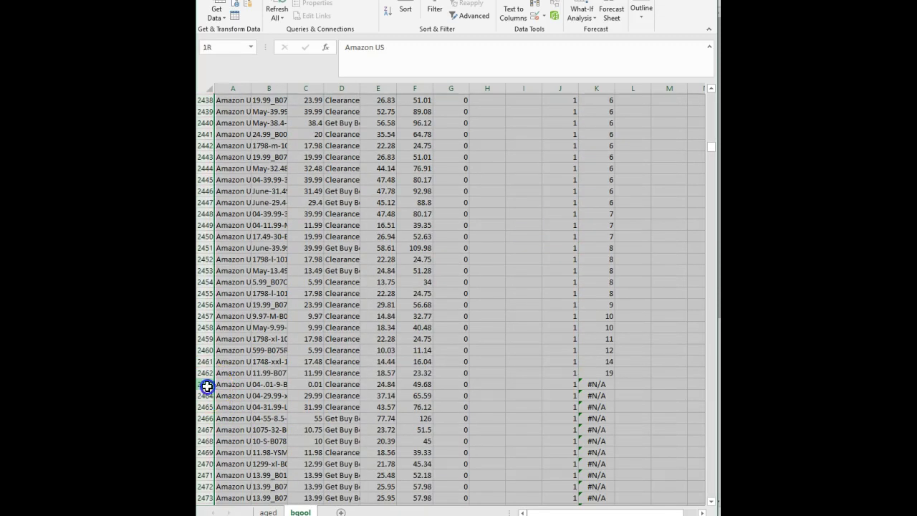
click(206, 385)
drag(712, 150, 693, 506)
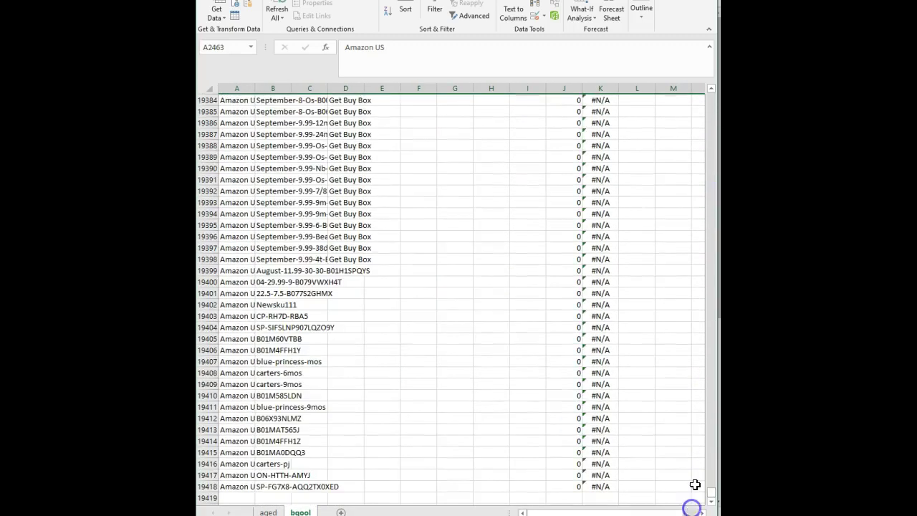
scroll(654, 475, down, 2)
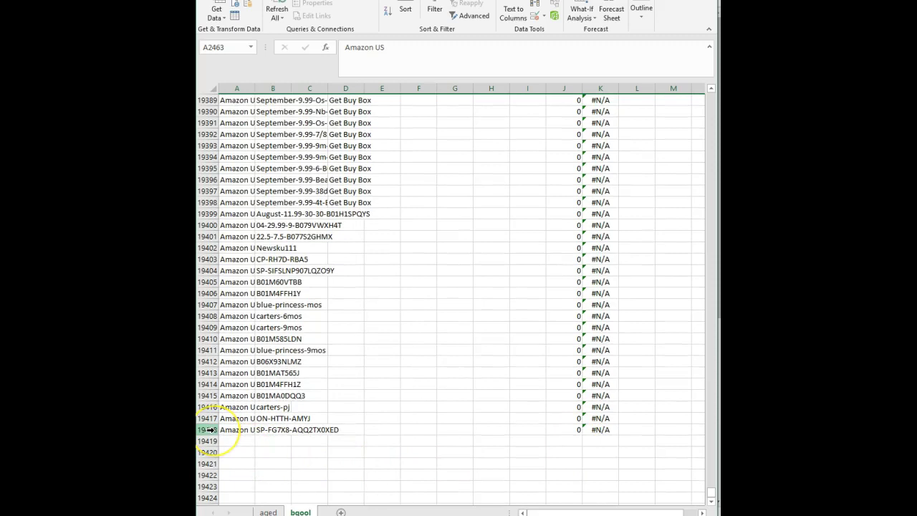
shift+click(210, 429)
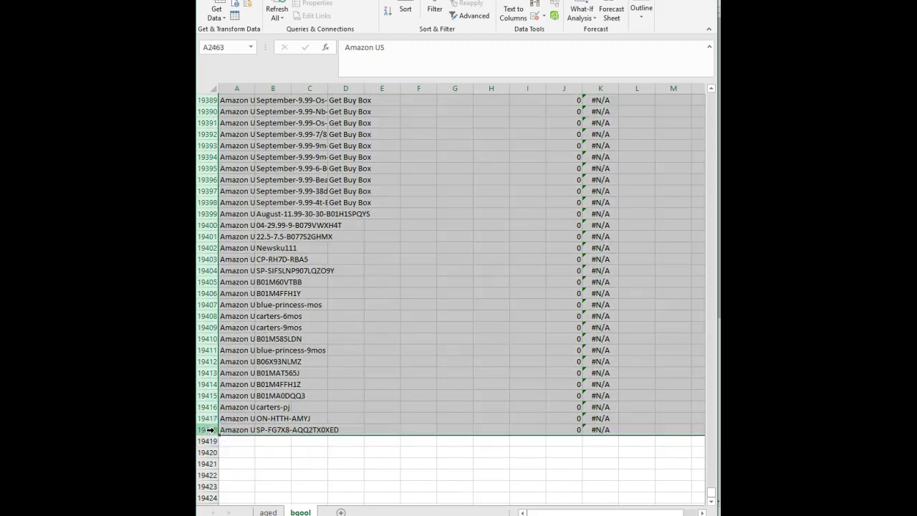
key(ctrl+minus)
click(389, 341)
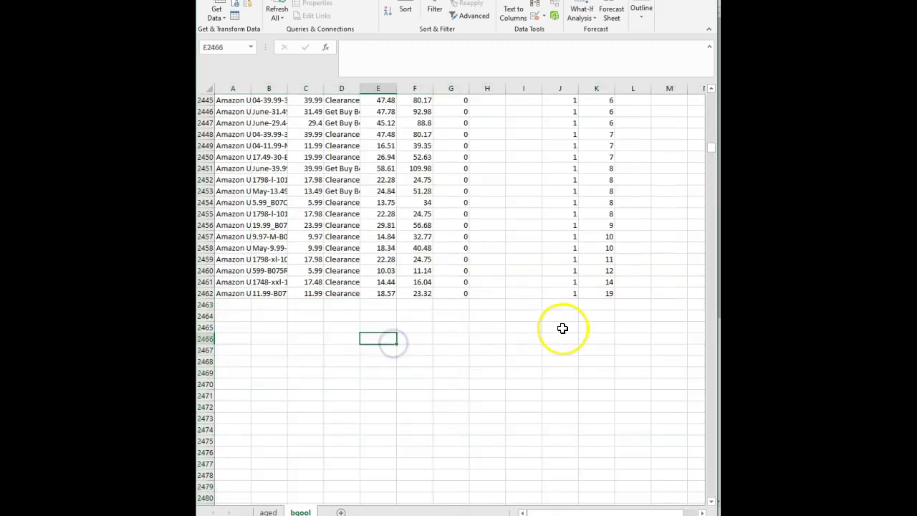
- Delete the lookup helper column K from the bqool sheet
scroll(563, 328, up, 2)
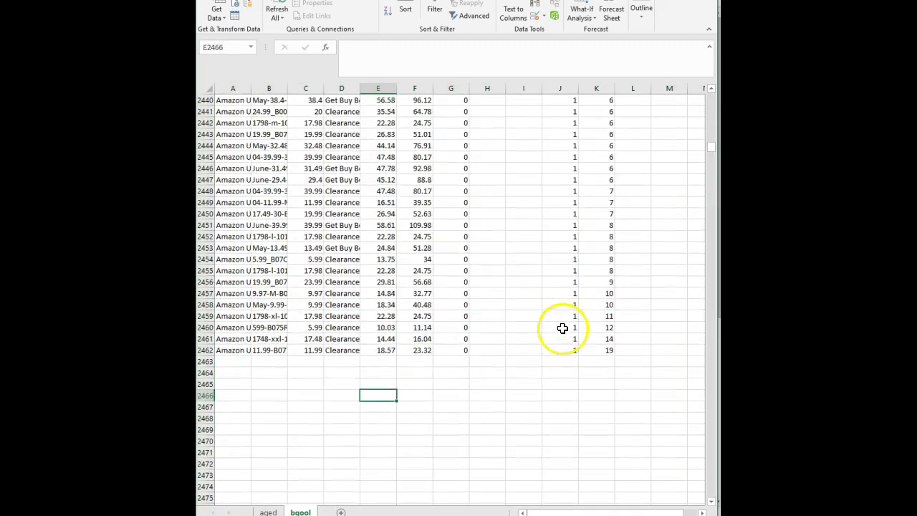
click(711, 501)
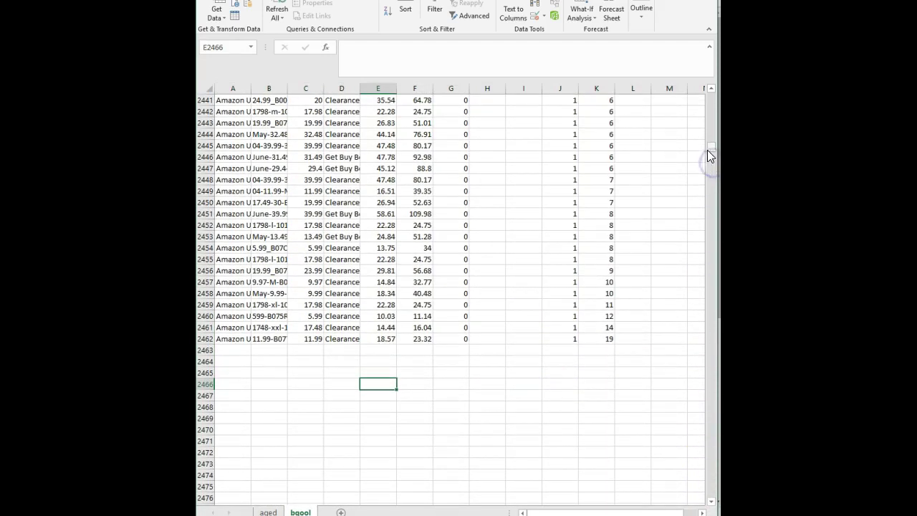
drag(709, 147, 710, 82)
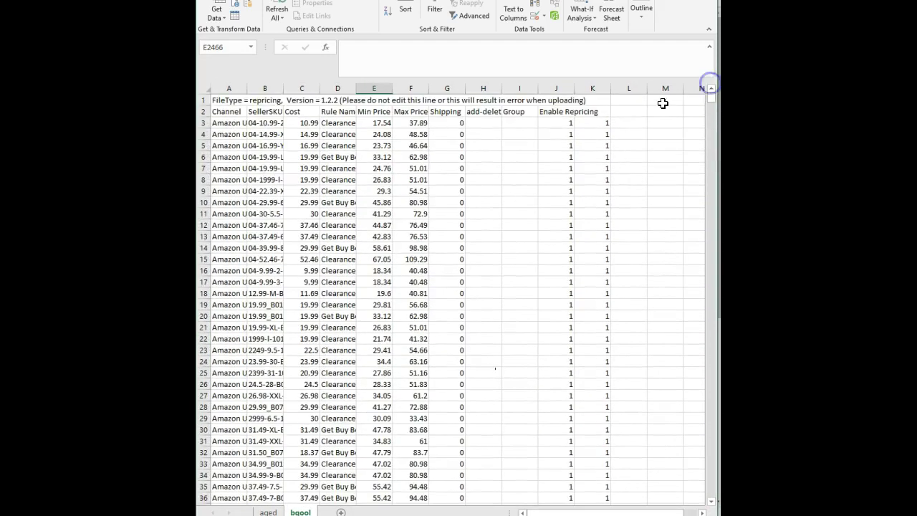
click(590, 80)
click(590, 82)
right_click(590, 83)
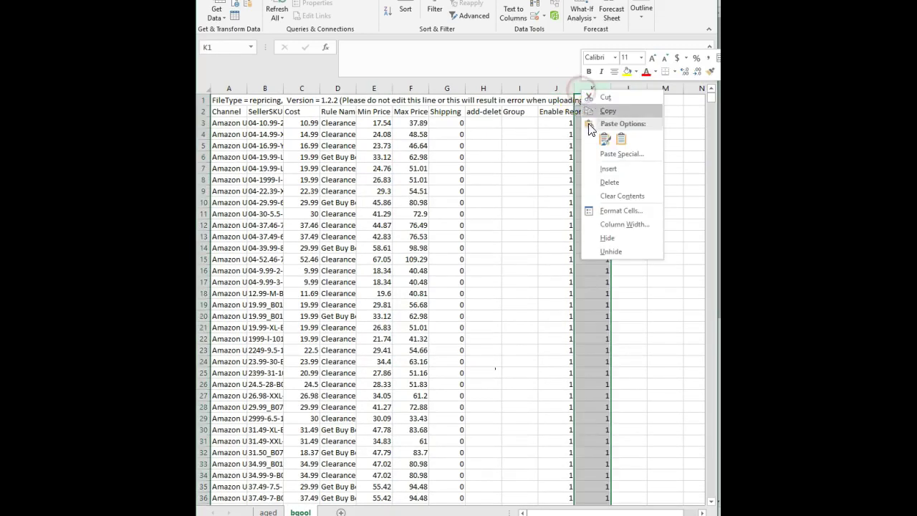
click(608, 184)
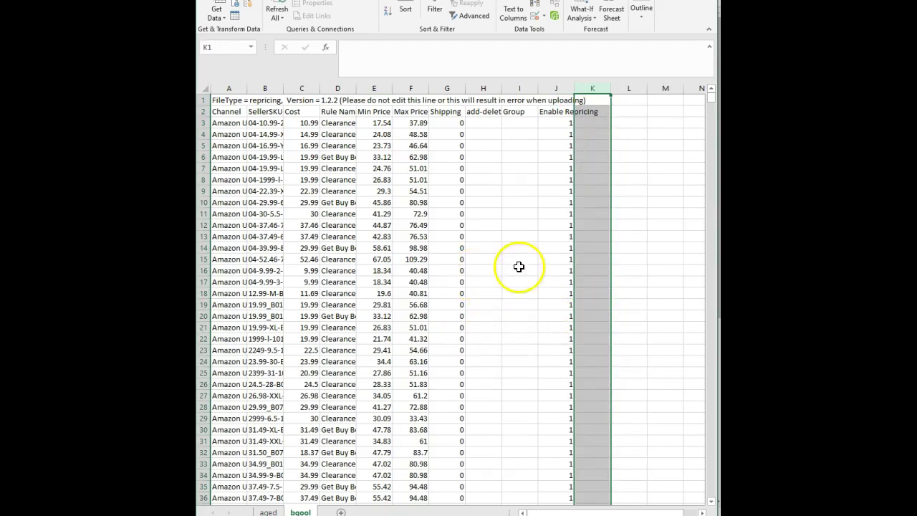
- Insert a blank column before Min Price and move the Min Price header into its cell E2
click(376, 92)
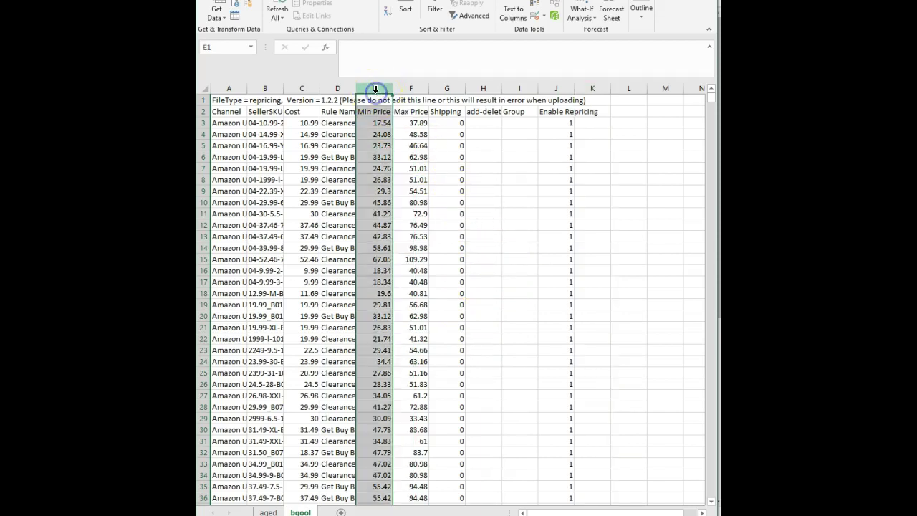
right_click(375, 93)
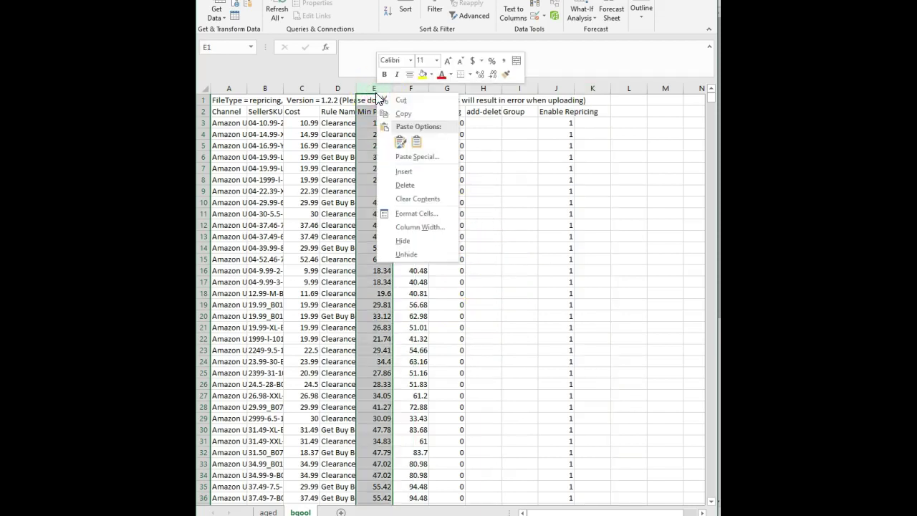
click(398, 172)
click(403, 113)
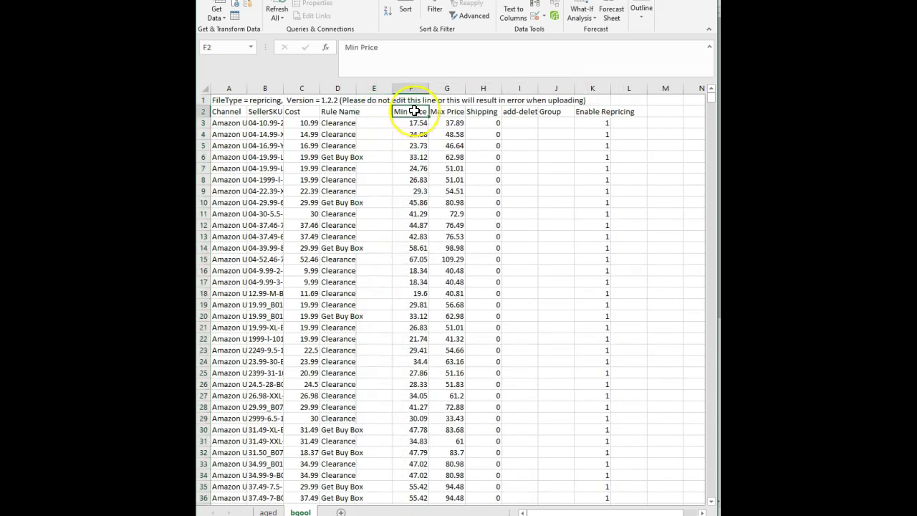
key(ctrl+c)
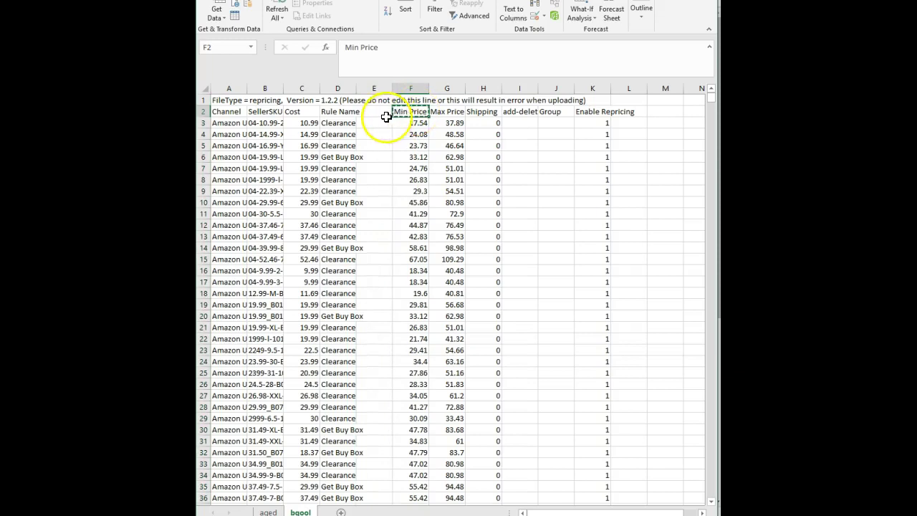
click(383, 115)
key(ctrl+v)
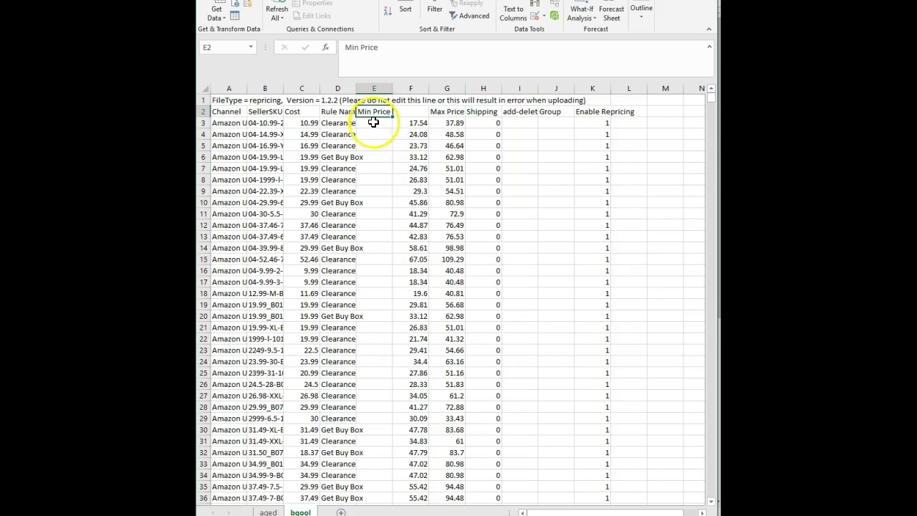
- Enter =F3*.9 in E3 and fill the formula down the new Min Price column for every SKU row
click(368, 124)
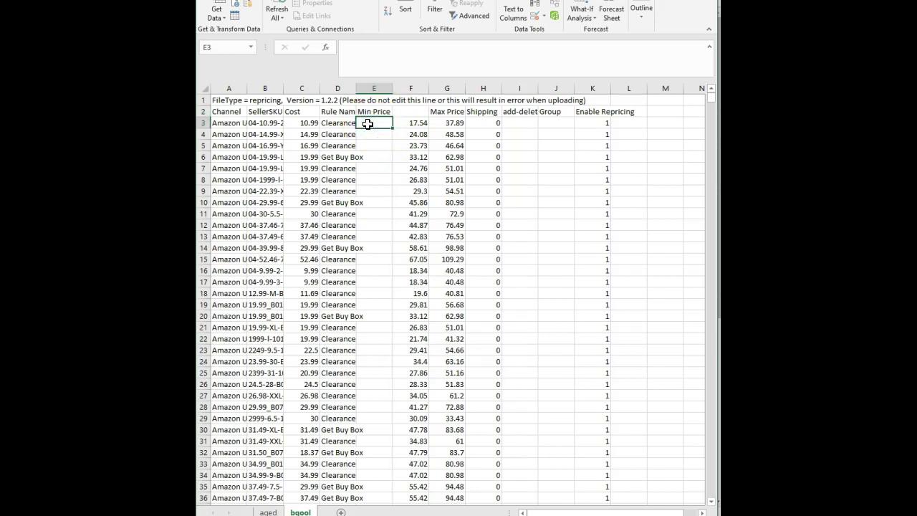
text(=)
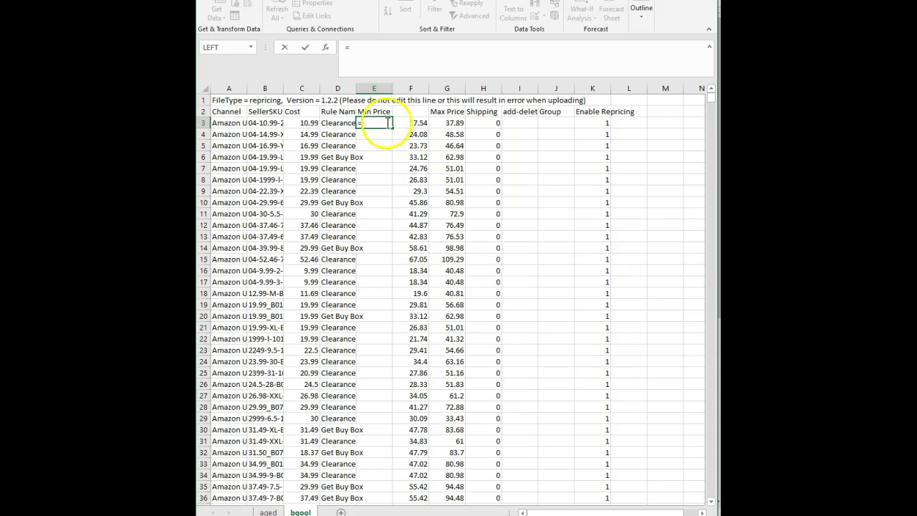
click(409, 123)
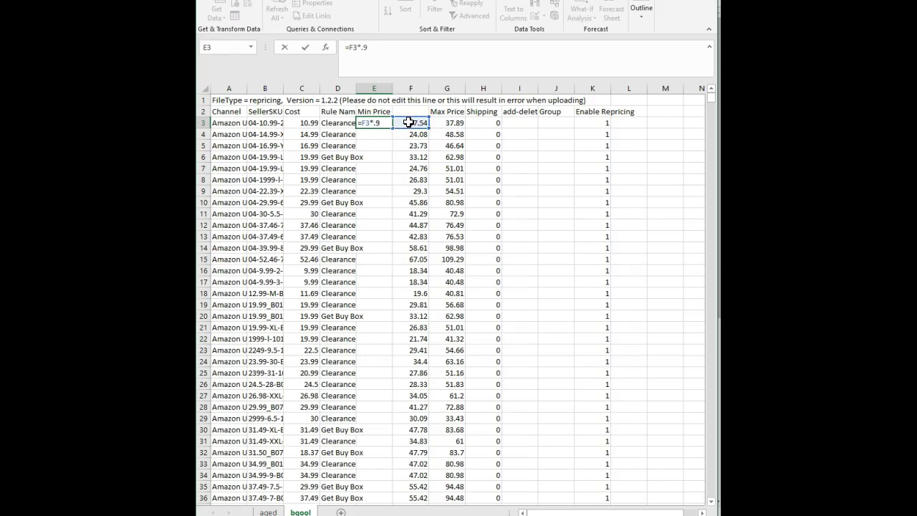
key(Return)
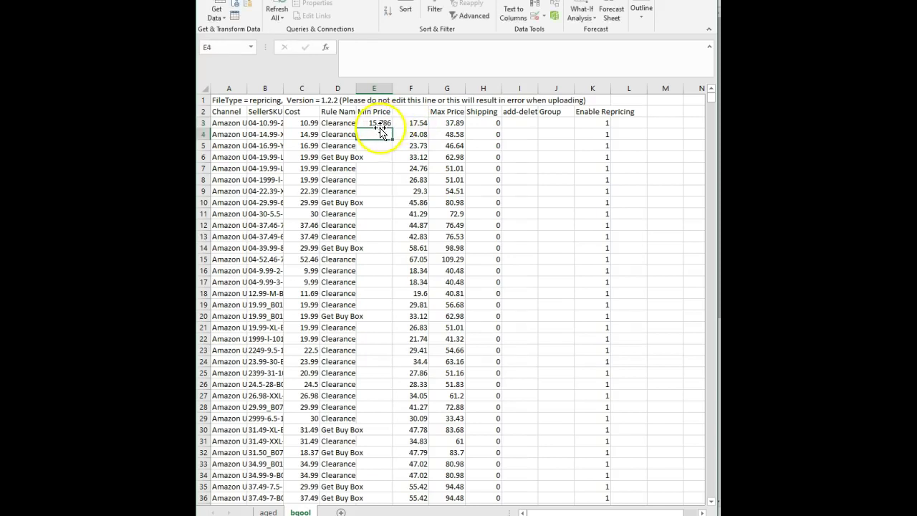
click(382, 123)
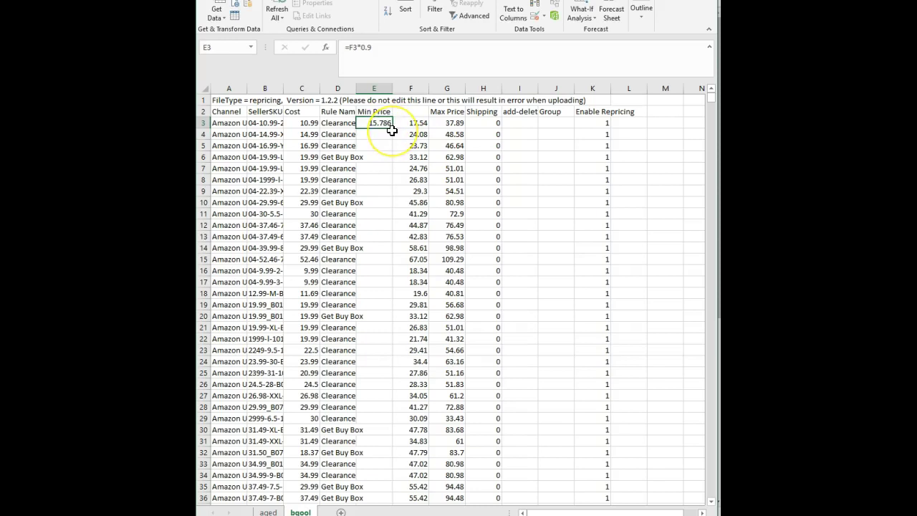
double_click(394, 130)
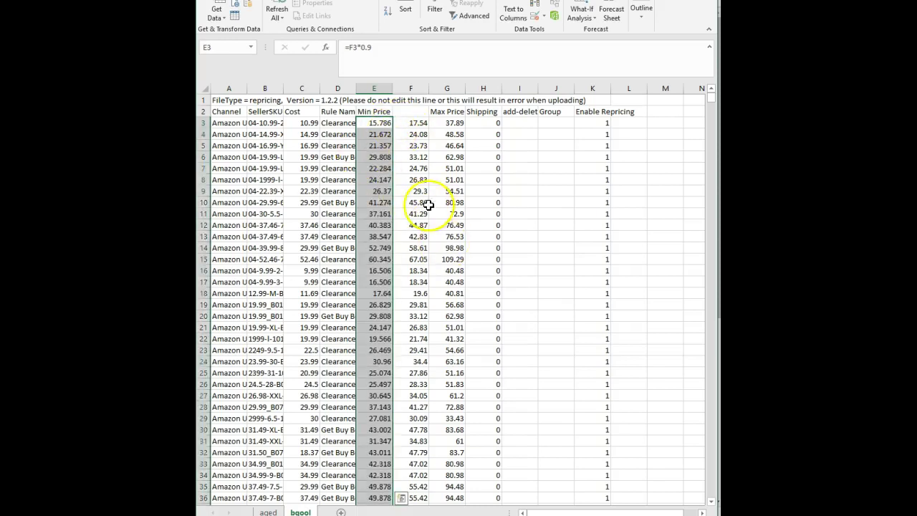
- Insert a blank column before Max Price and move the Max Price header into its cell G2
right_click(447, 88)
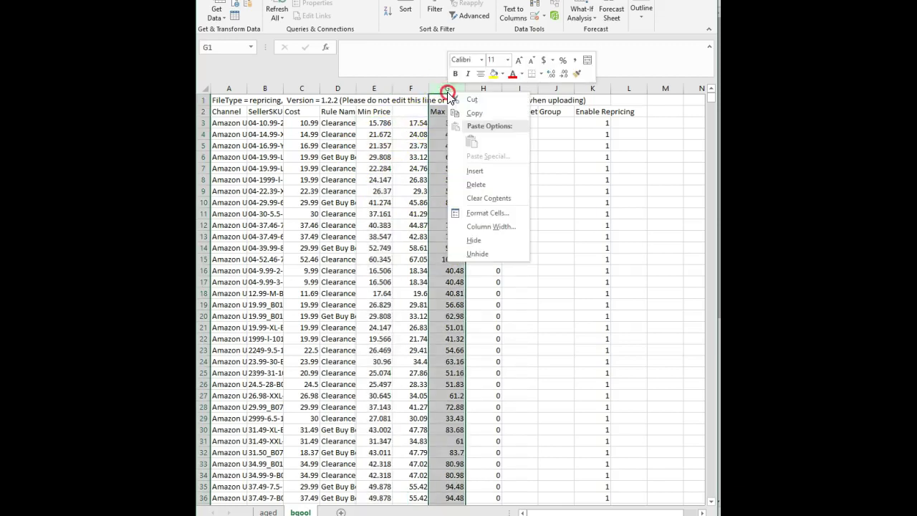
click(469, 171)
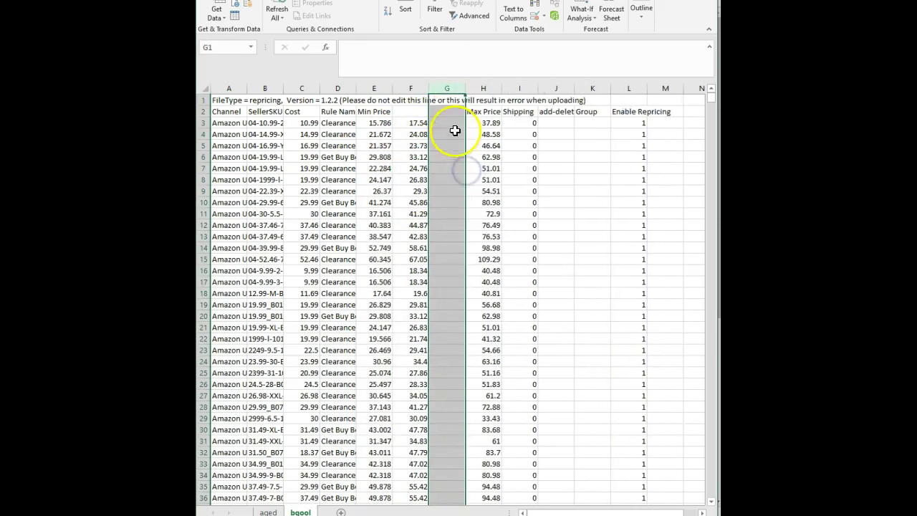
click(476, 112)
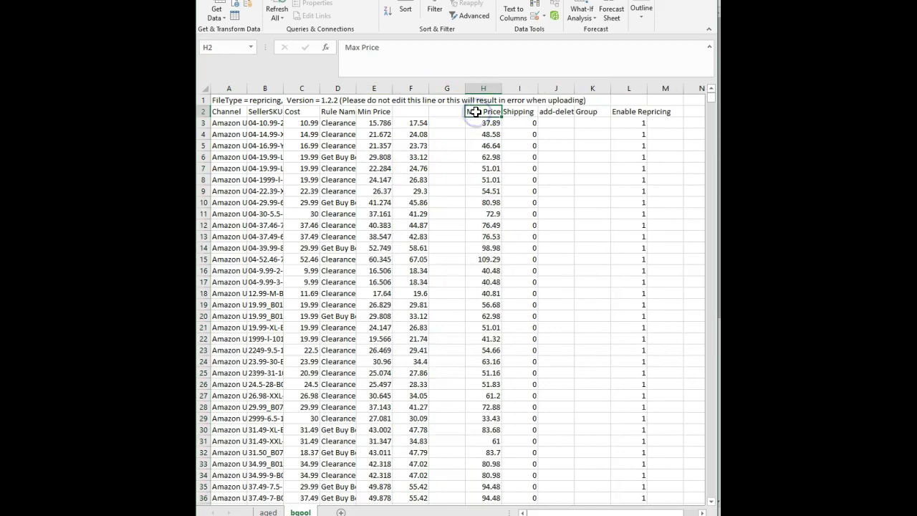
drag(476, 112, 449, 112)
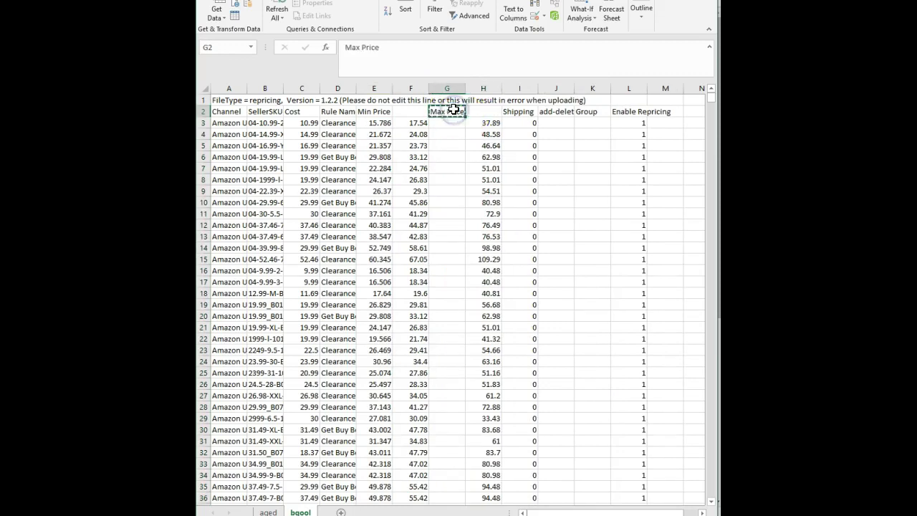
- Enter =H3*0.9 in G3 and fill the formula down the new Max Price column for every SKU row
click(454, 123)
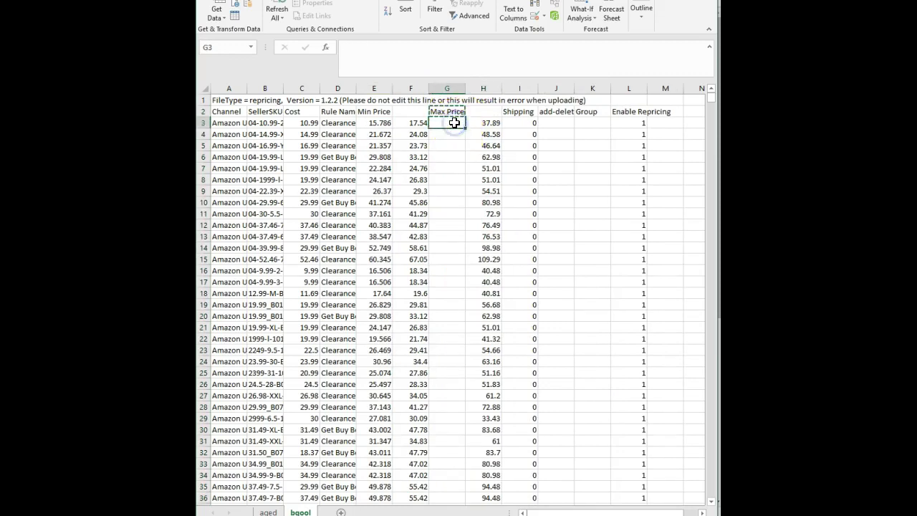
text(=)
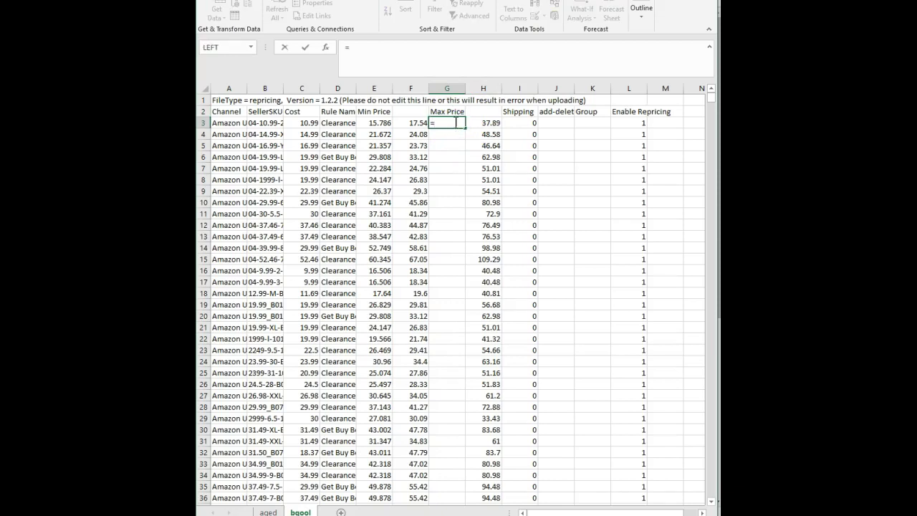
click(484, 123)
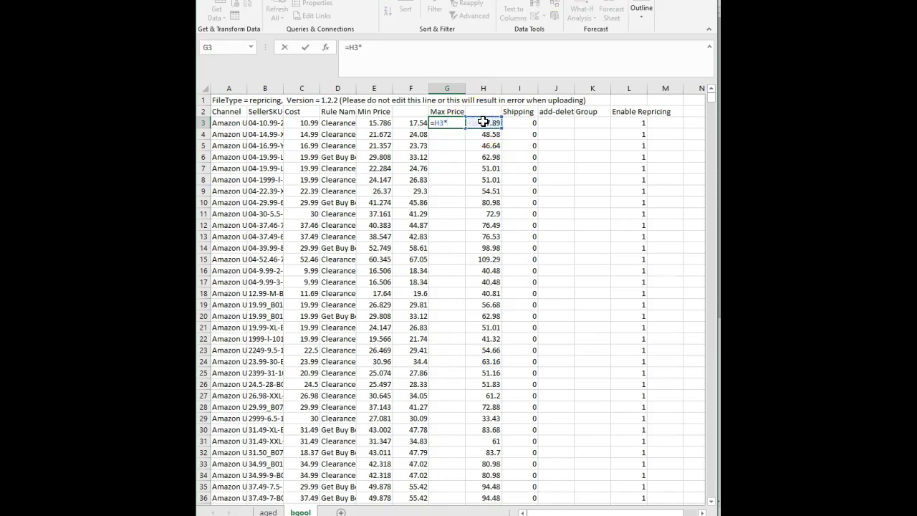
key(Return)
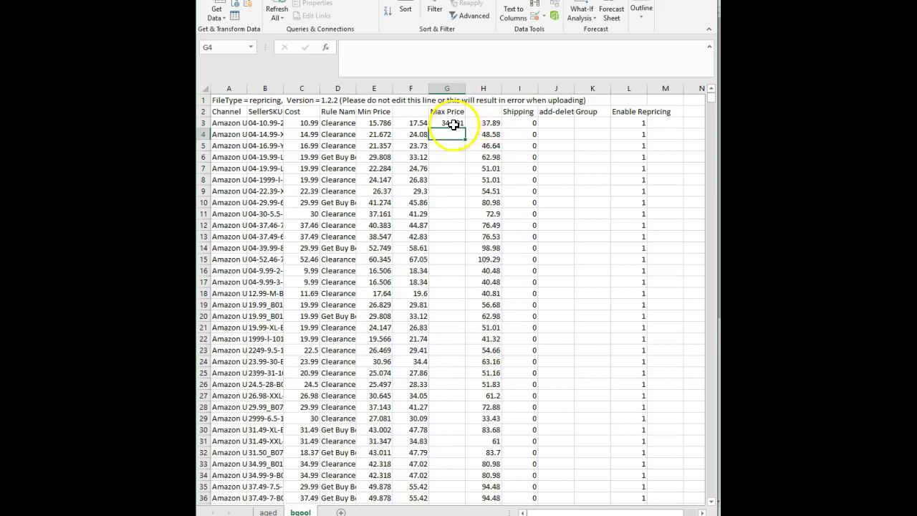
click(452, 124)
double_click(466, 128)
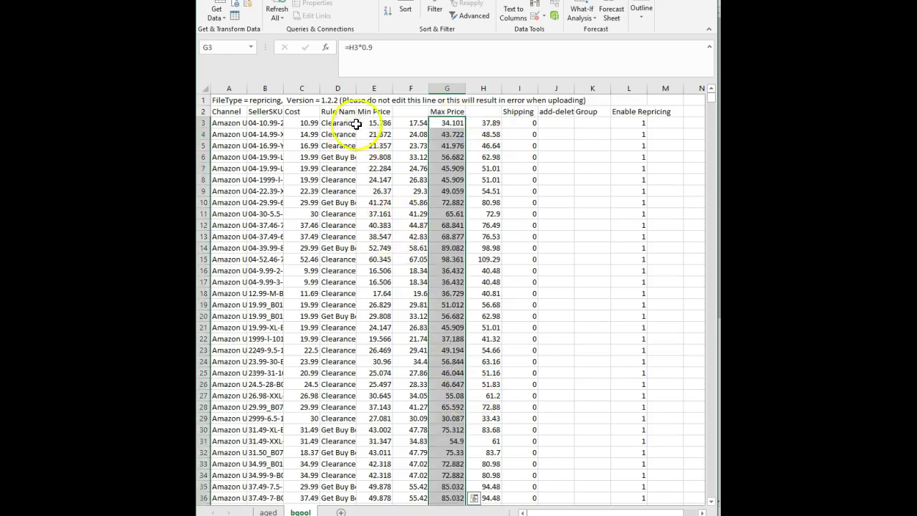
- Format columns E to G, covering the new prices, as Number with 2 decimal places
drag(375, 87, 440, 88)
right_click(442, 86)
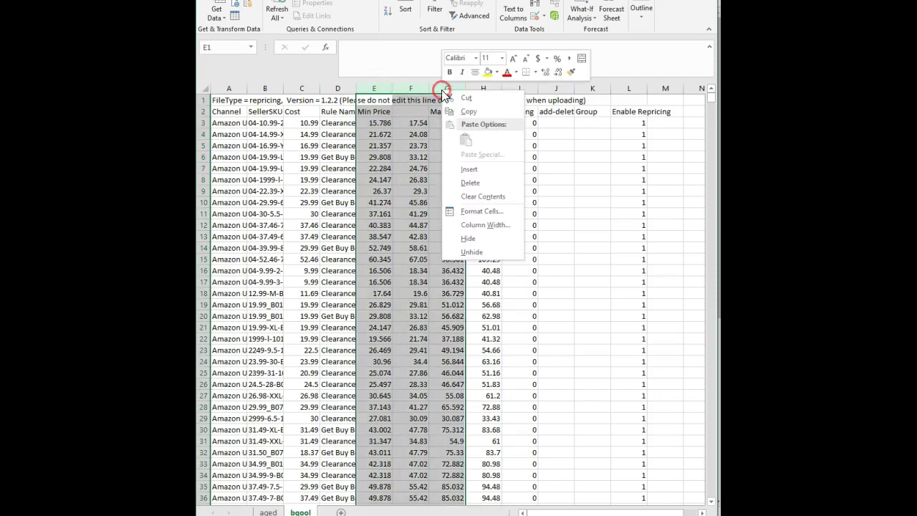
click(466, 212)
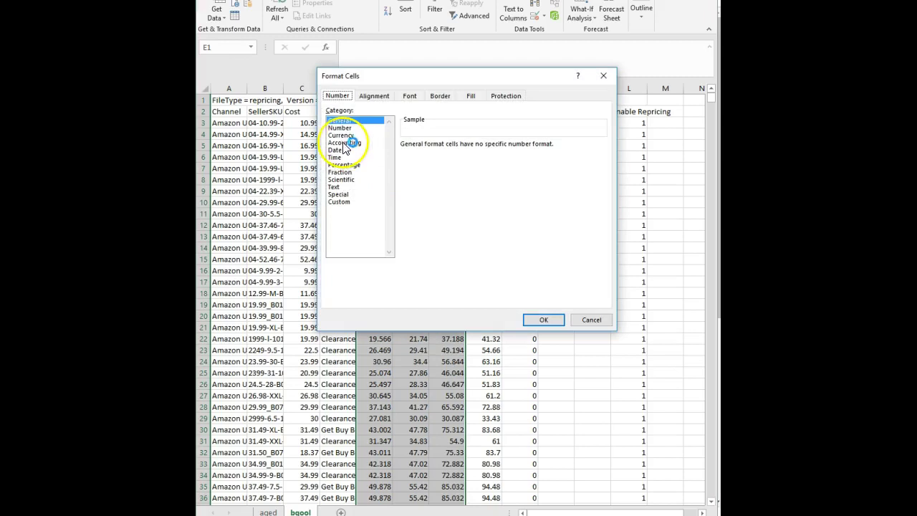
click(347, 128)
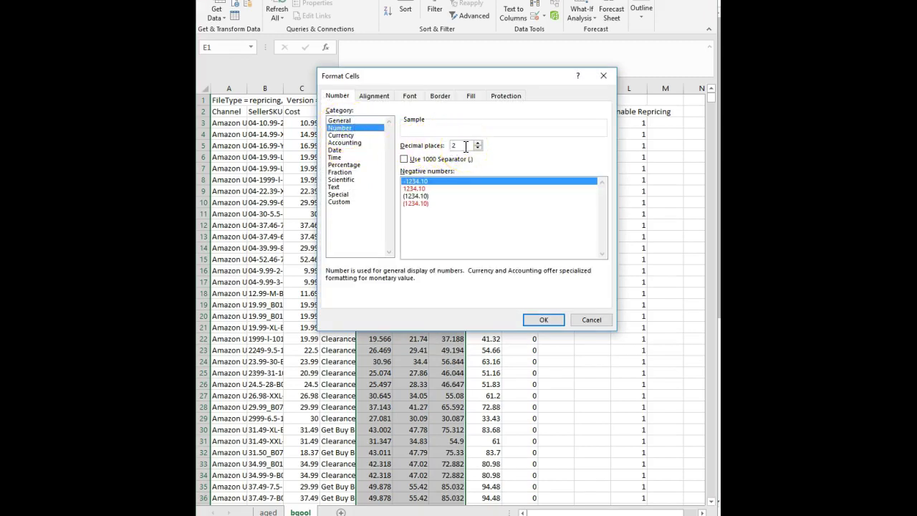
click(459, 147)
click(532, 323)
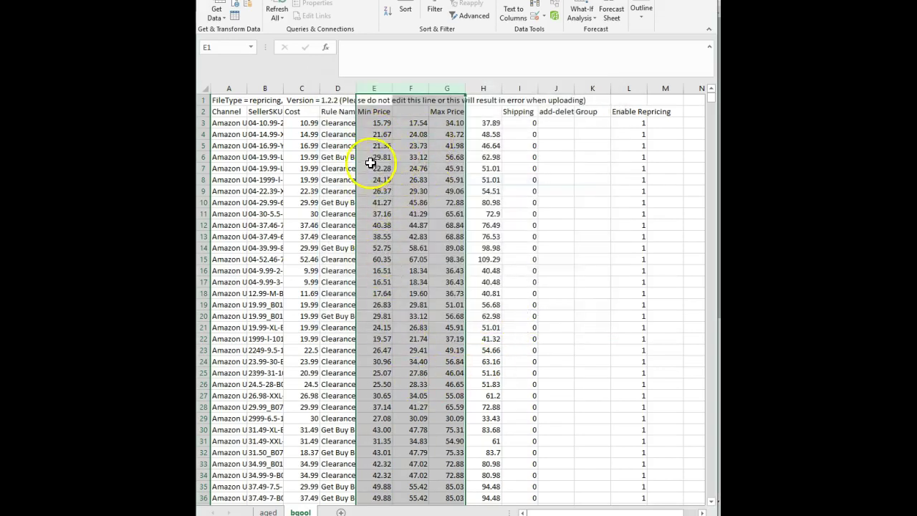
- Spot-check the formulas in the Min Price column, and replace columns E to G in place with their values only
click(378, 123)
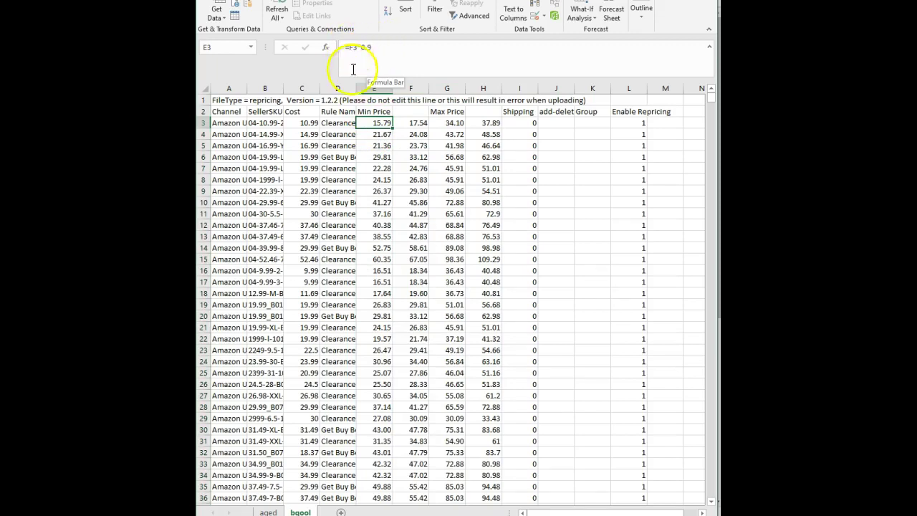
click(371, 134)
click(373, 167)
click(374, 191)
click(375, 213)
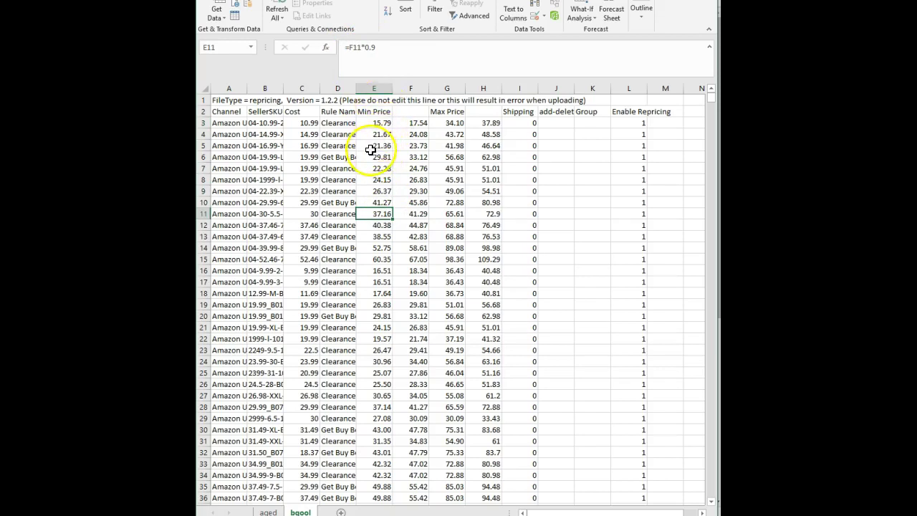
click(373, 89)
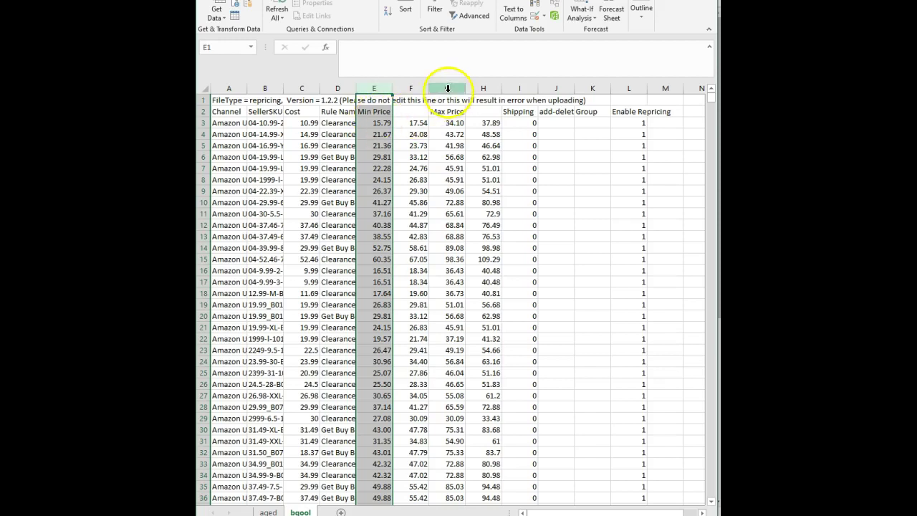
drag(444, 89, 376, 88)
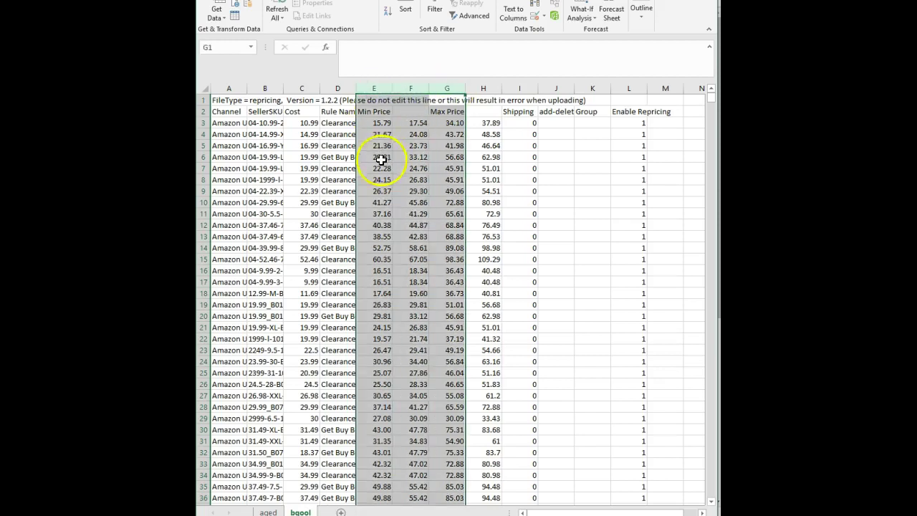
right_click(385, 136)
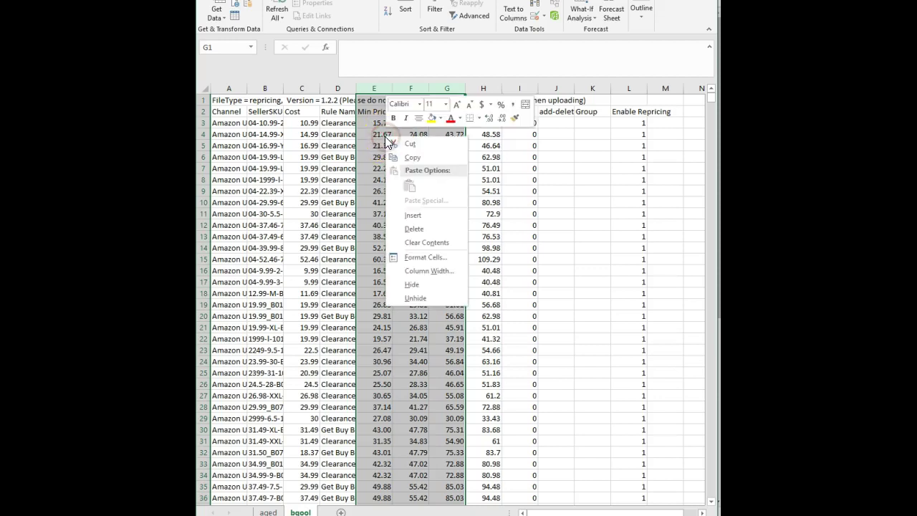
click(421, 155)
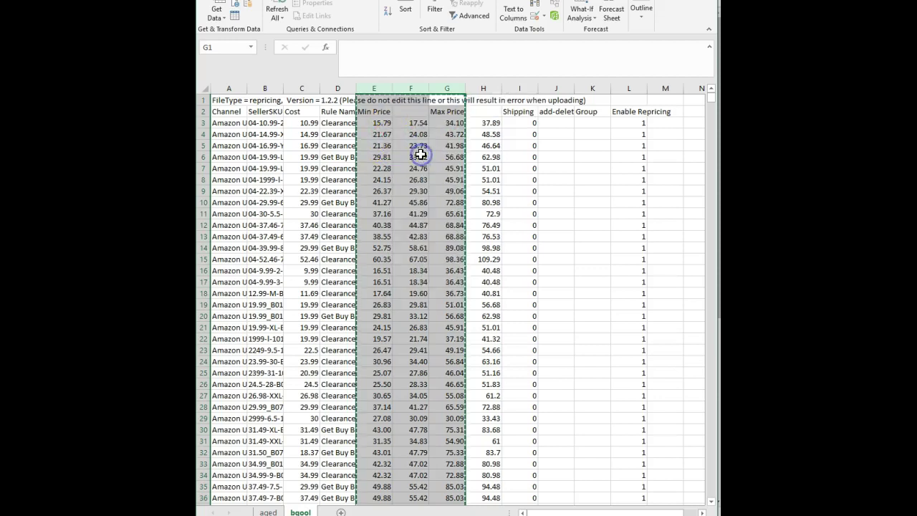
right_click(413, 145)
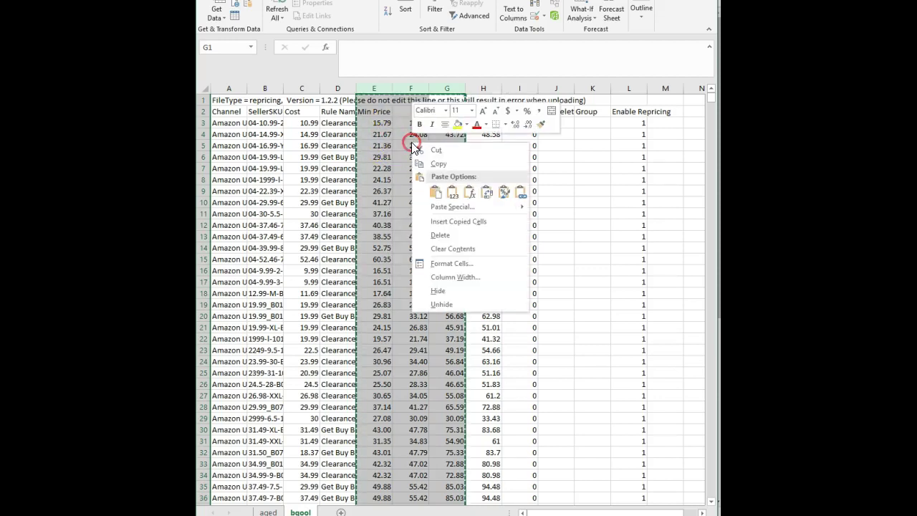
click(452, 192)
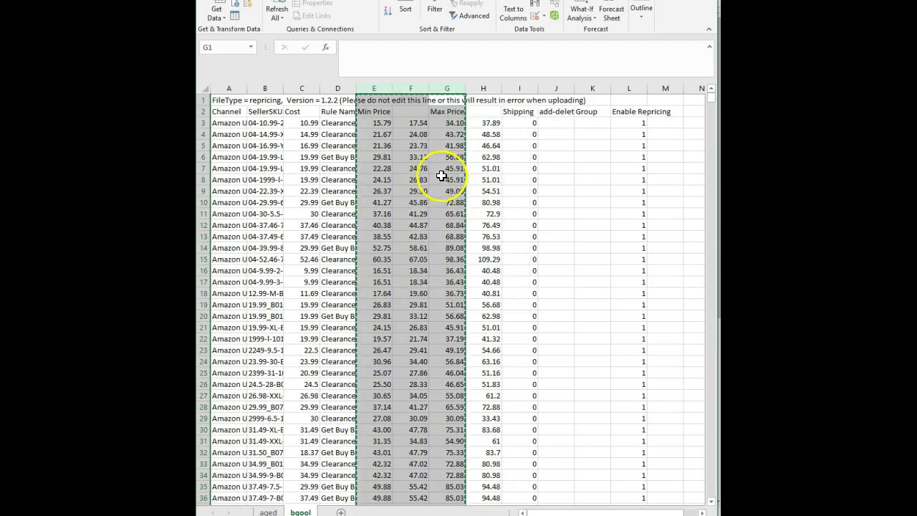
- Spot-check the pasted values in the Min Price column, and delete the two unlabeled columns holding the original minimum and maximum prices
click(423, 190)
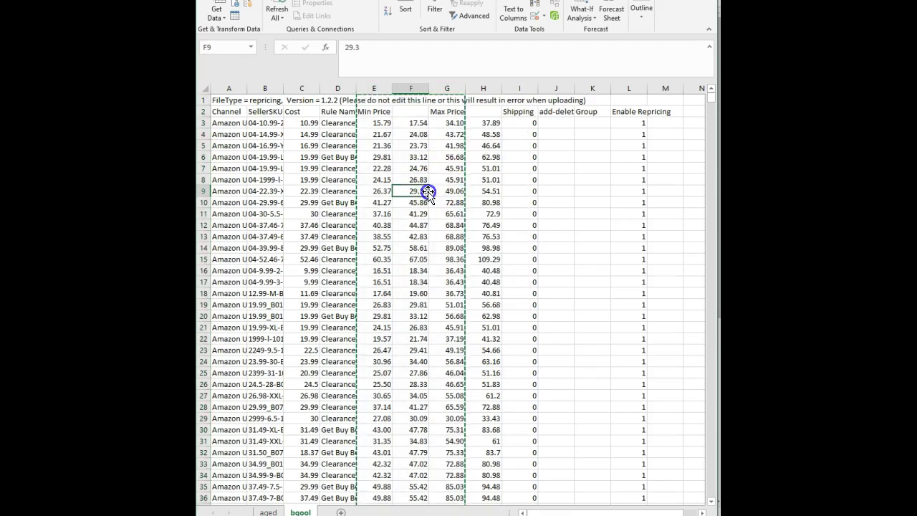
click(373, 135)
click(374, 169)
click(373, 177)
click(373, 200)
click(375, 247)
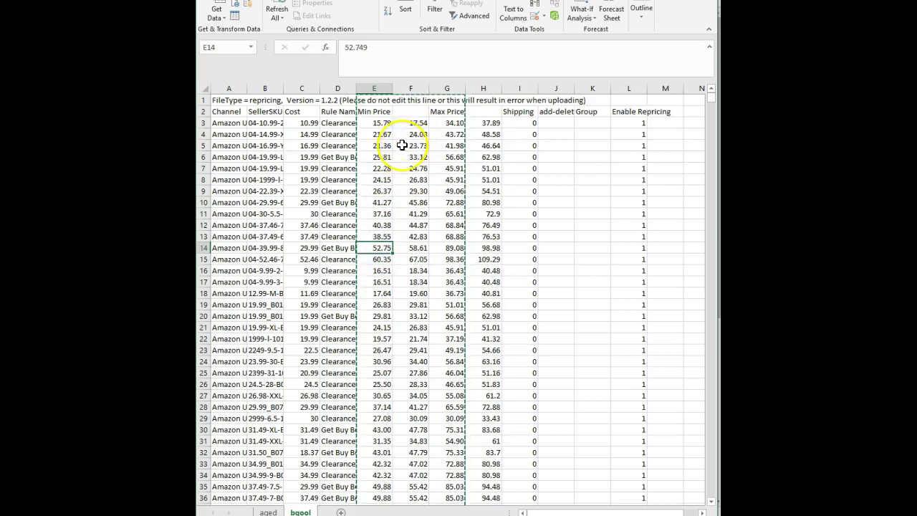
click(414, 89)
right_click(415, 91)
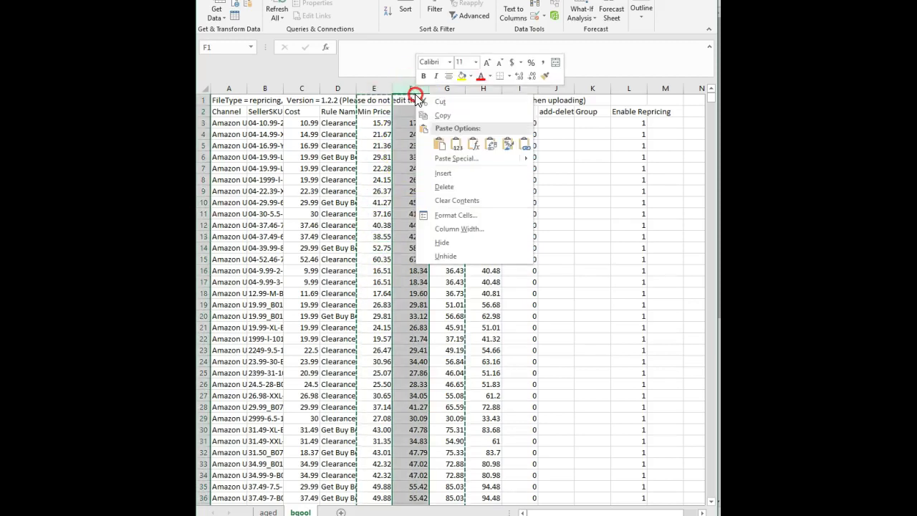
click(445, 185)
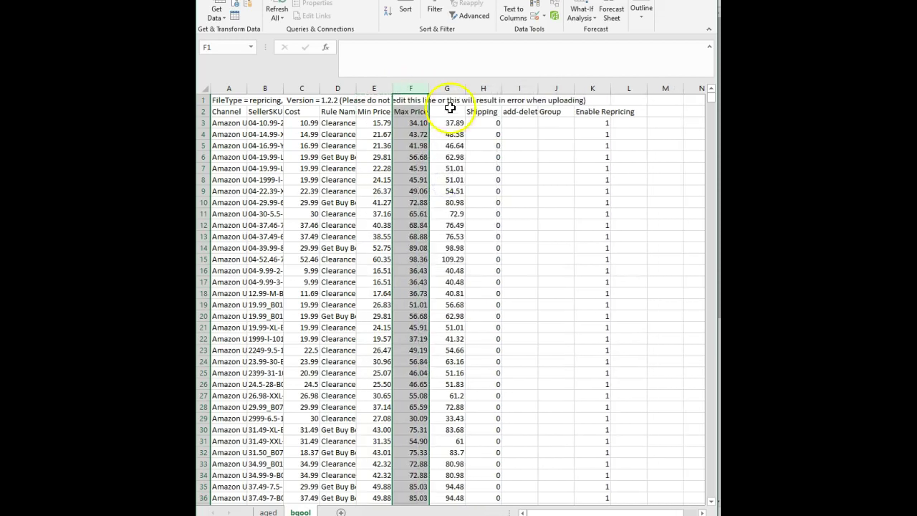
click(447, 89)
right_click(449, 89)
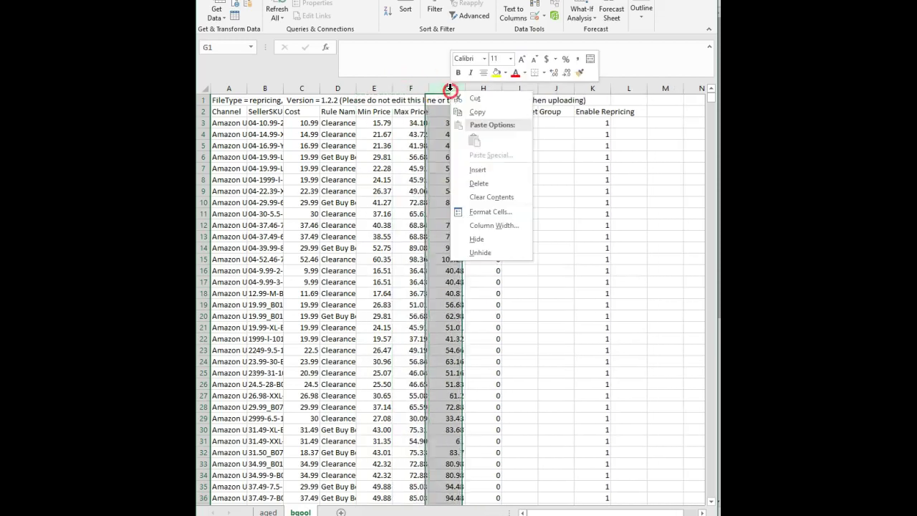
click(479, 184)
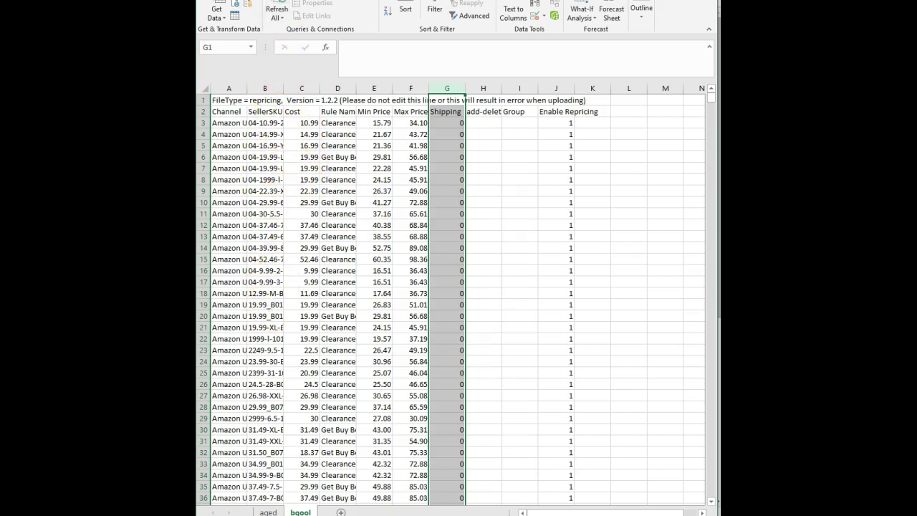
- Save the edited repricing file and switch to the BQool Upload File page in the browser
key(alt+f)
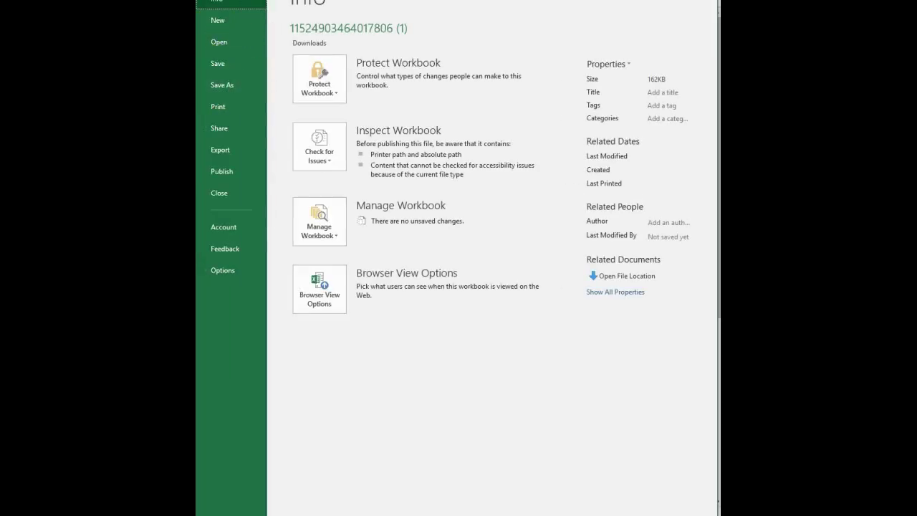
key(Escape)
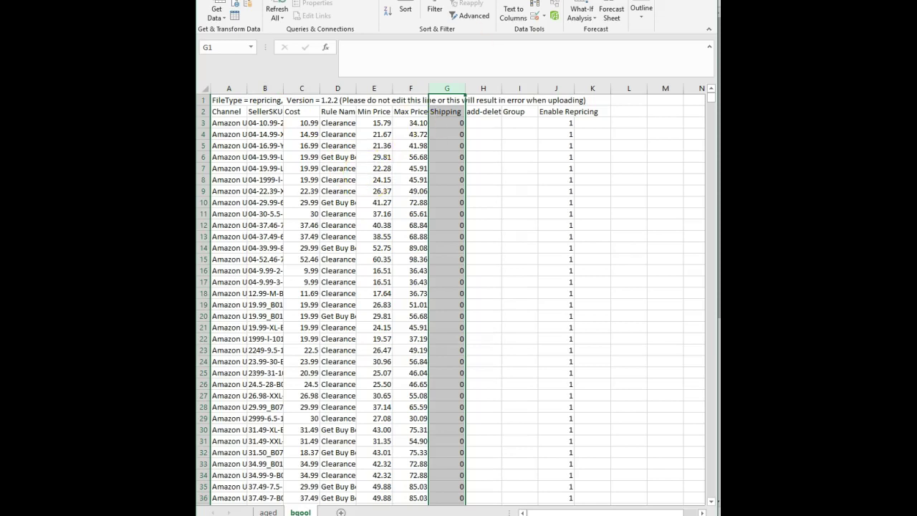
key(alt+Tab)
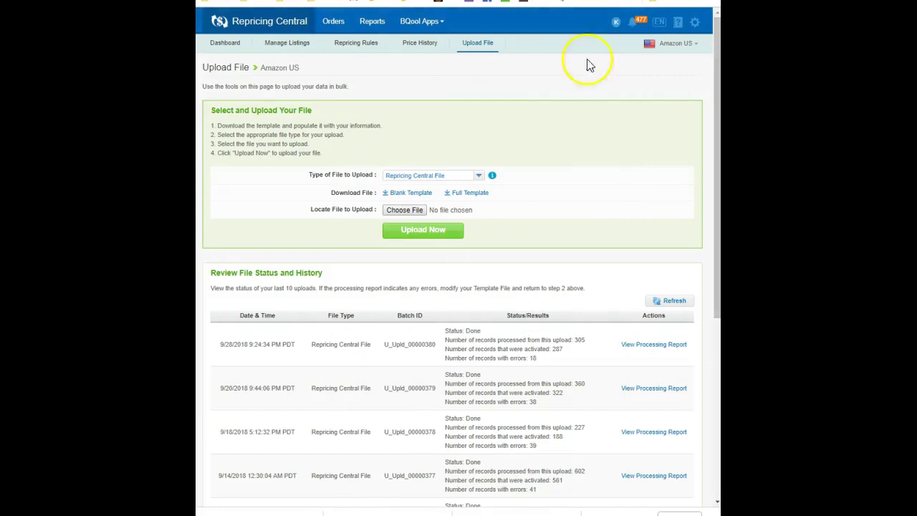
click(403, 212)
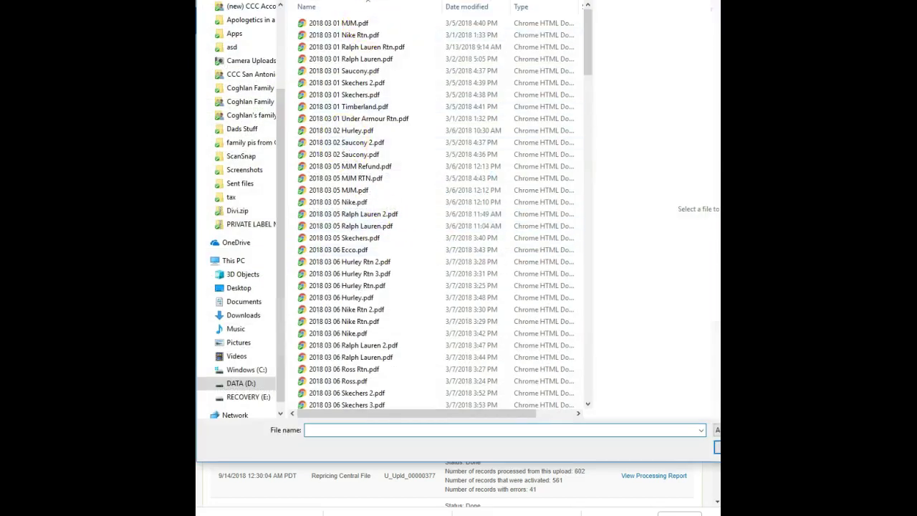
click(240, 314)
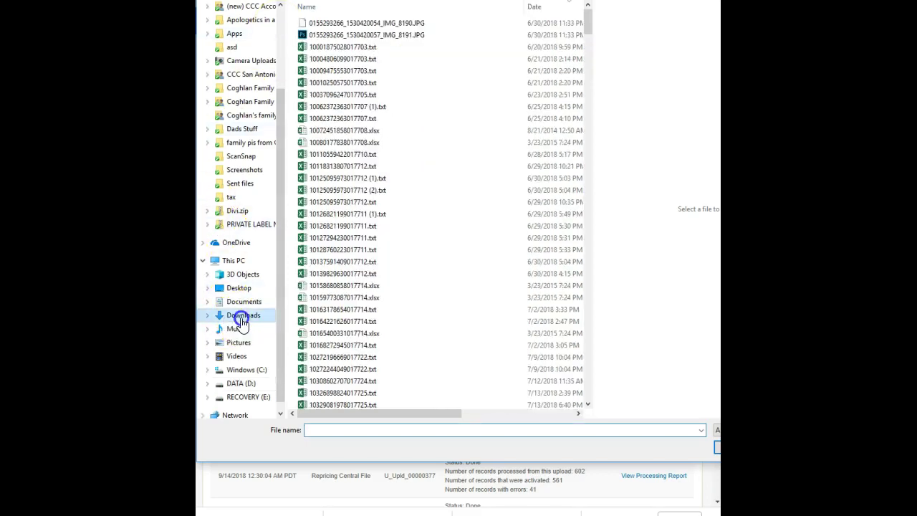
click(551, 7)
click(553, 9)
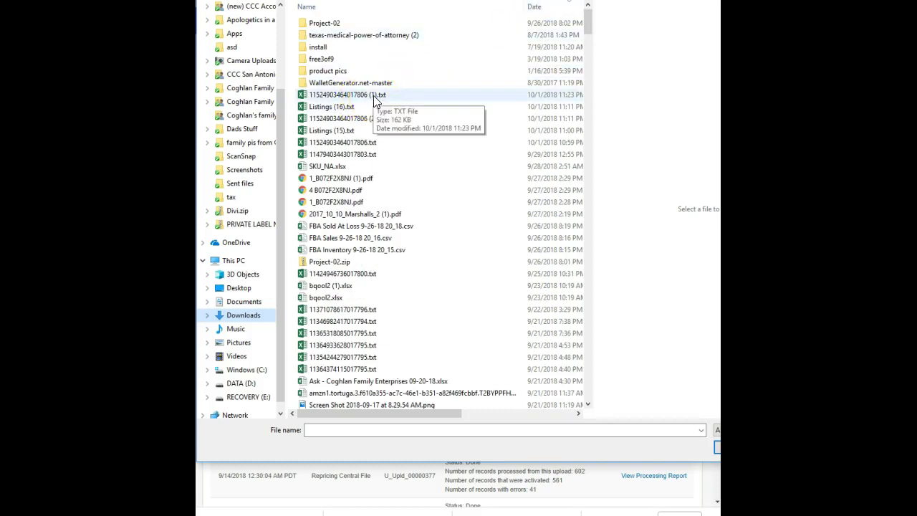
click(373, 95)
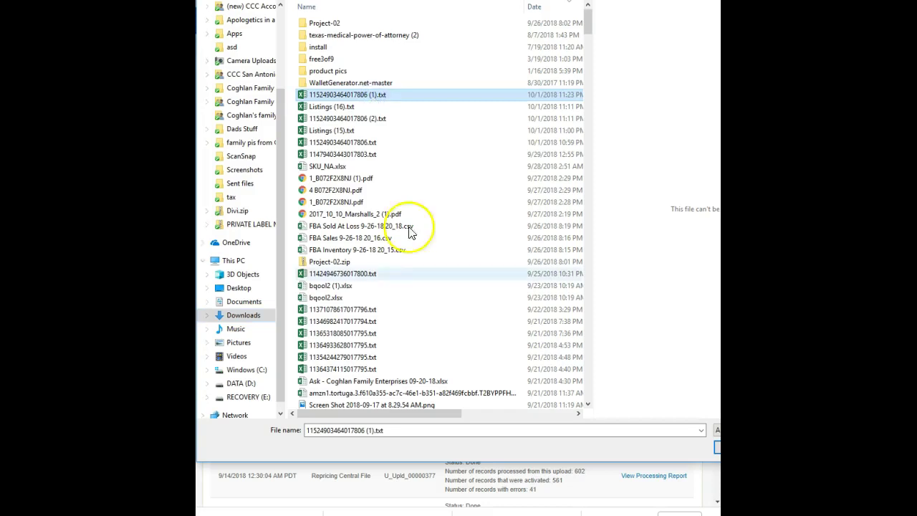
key(Return)
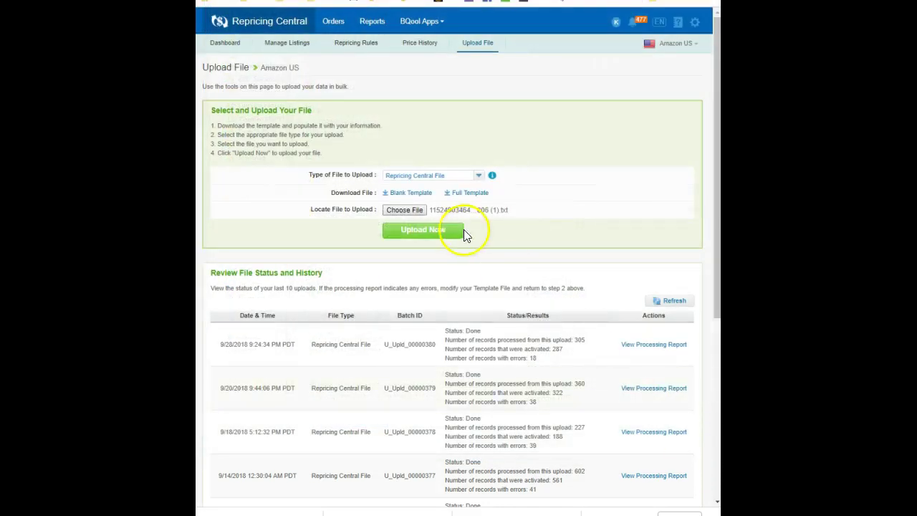
click(414, 233)
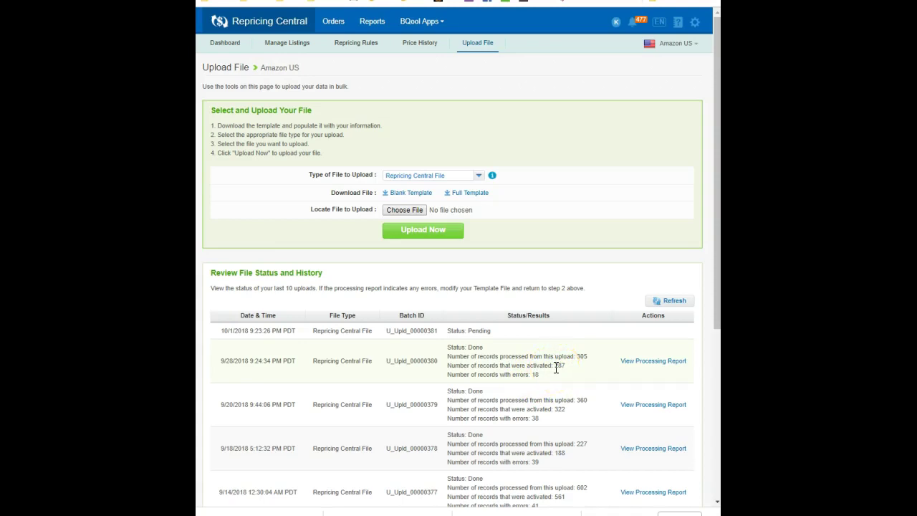
click(673, 300)
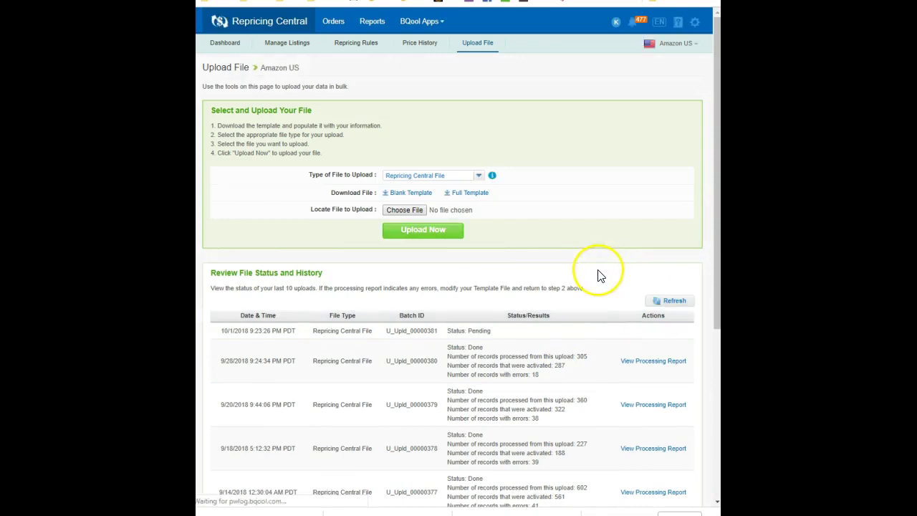